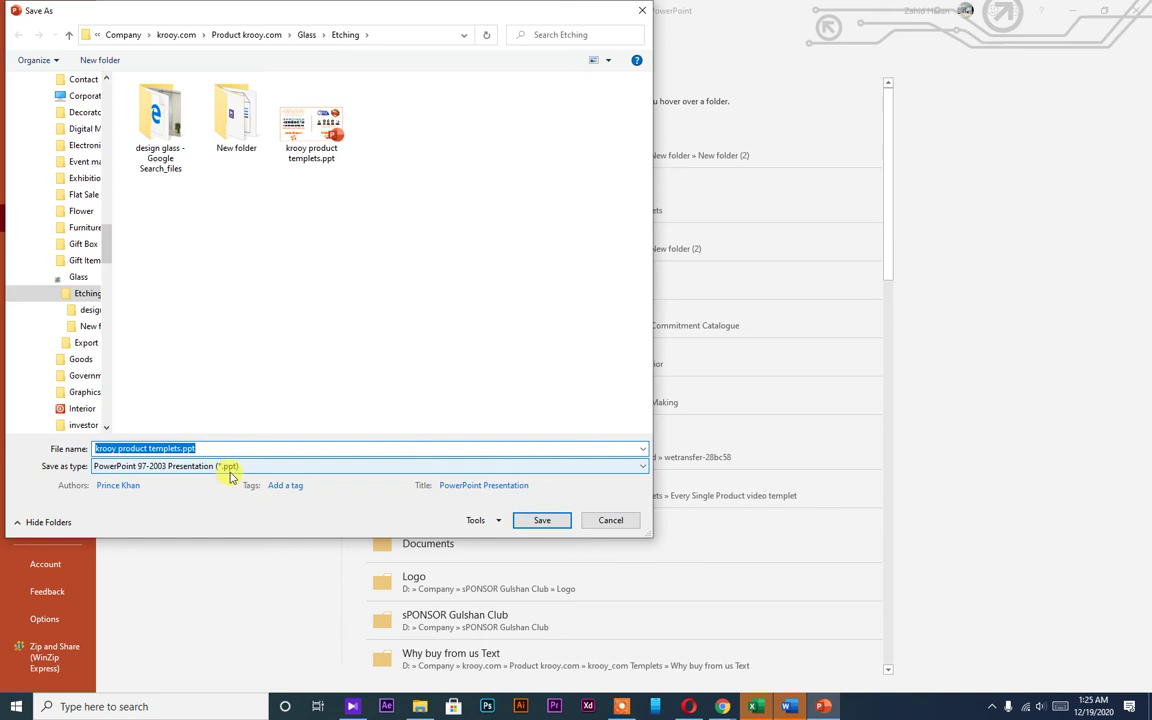
{"action": "left_click", "coordinate": [230, 476]}
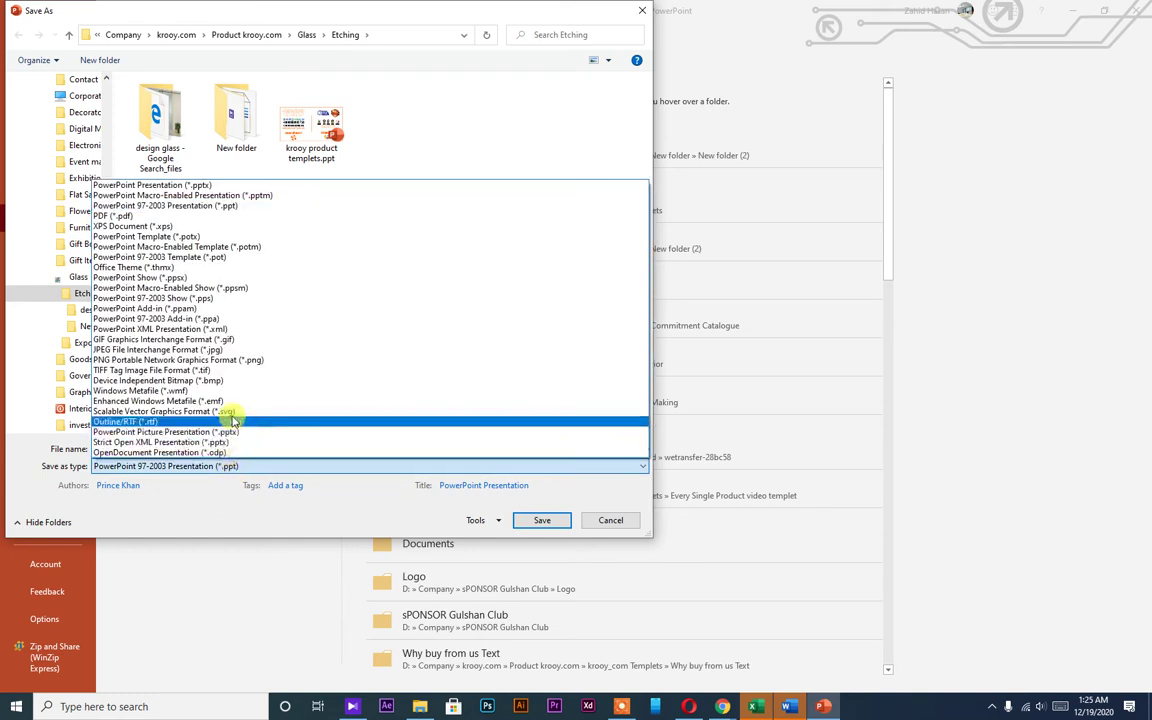
{"action": "left_click", "coordinate": [242, 350]}
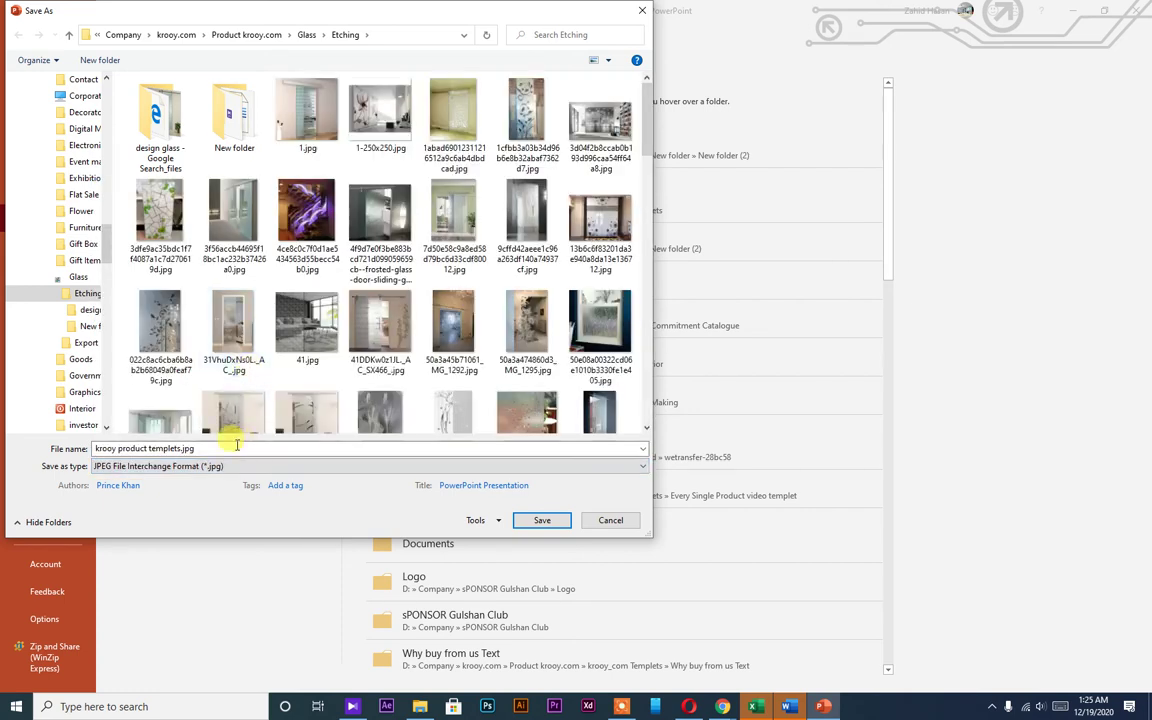
{"action": "left_click", "coordinate": [548, 524]}
{"action": "left_click", "coordinate": [368, 468]}
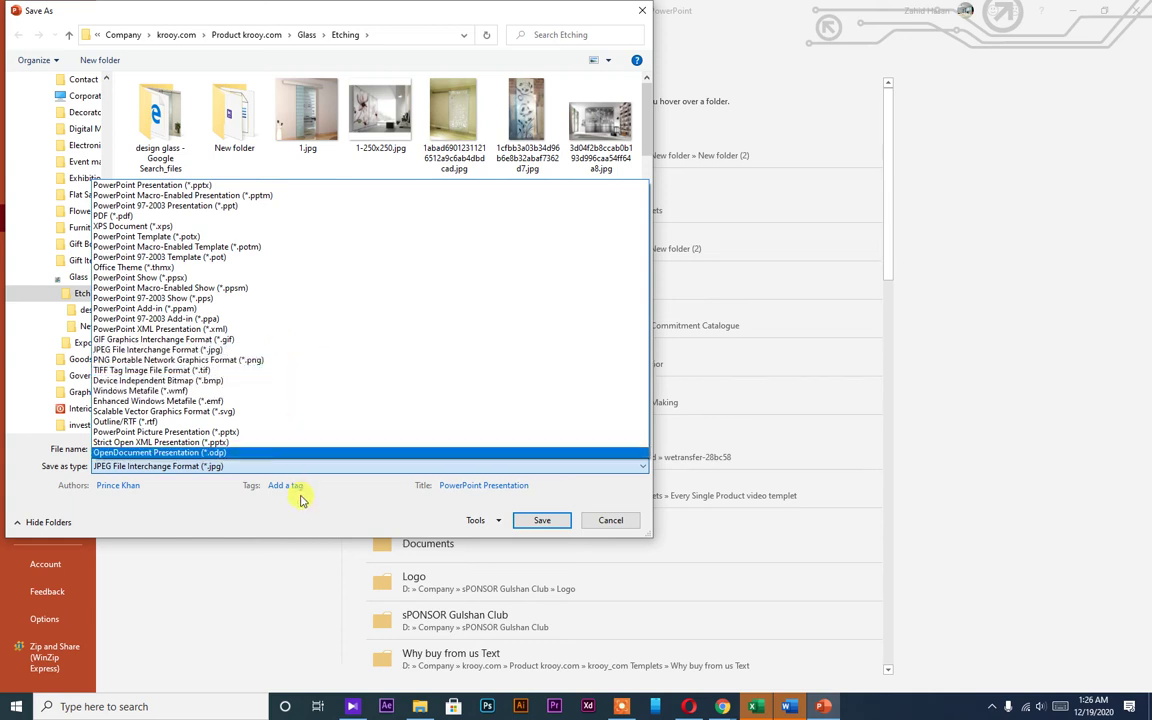
{"action": "left_click", "coordinate": [286, 187]}
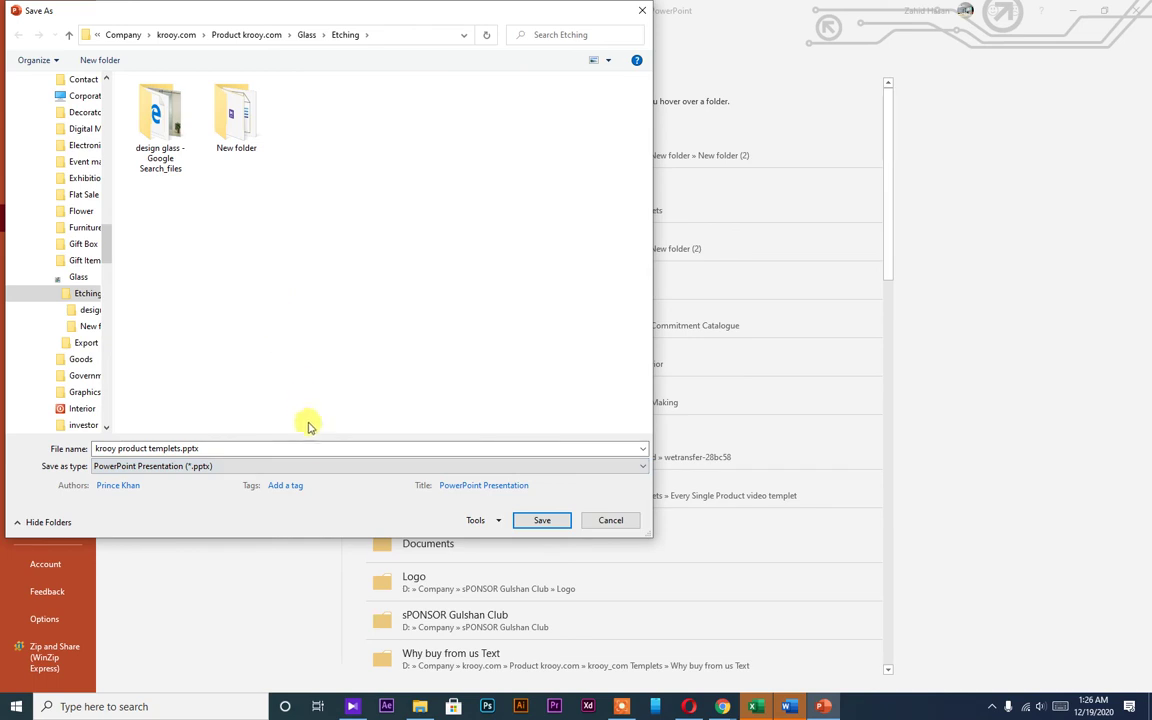
{"action": "left_click", "coordinate": [290, 465]}
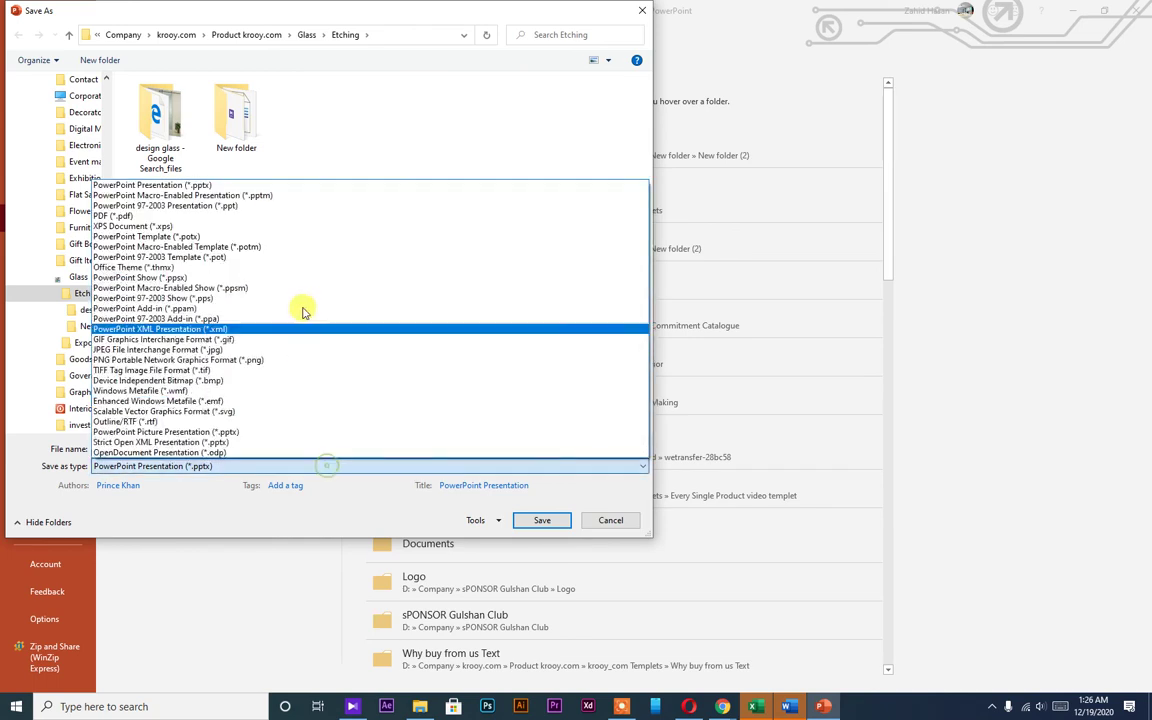
{"action": "left_click", "coordinate": [294, 207]}
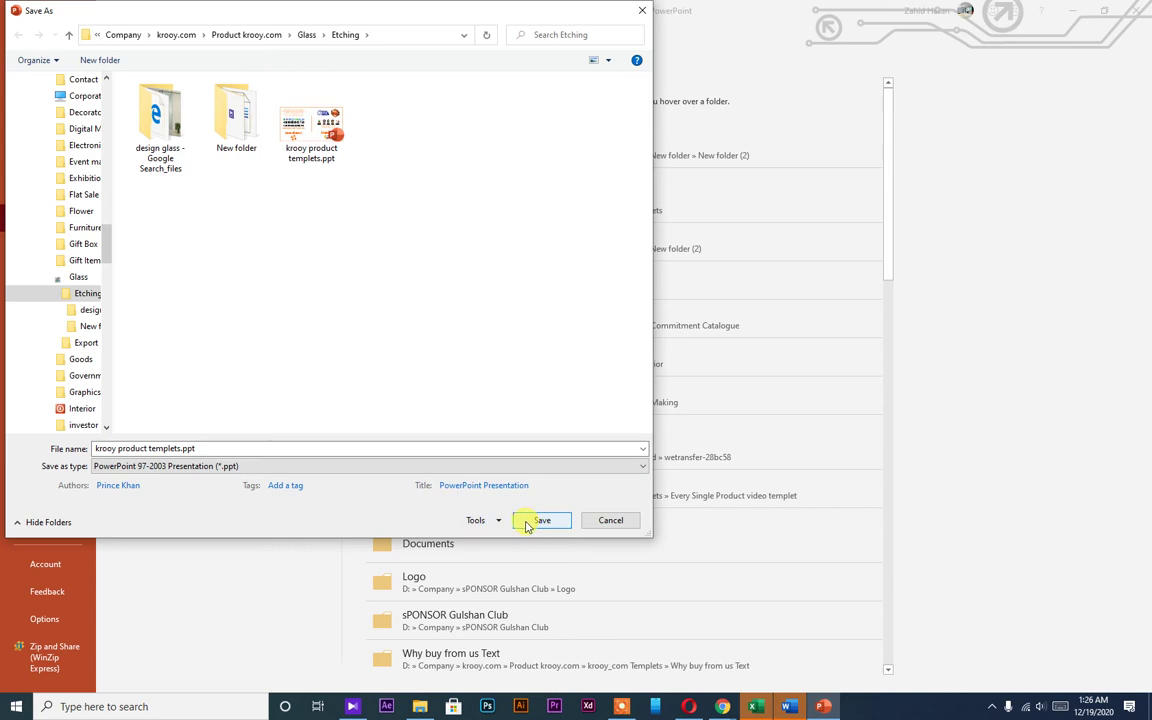
{"action": "left_click", "coordinate": [610, 521]}
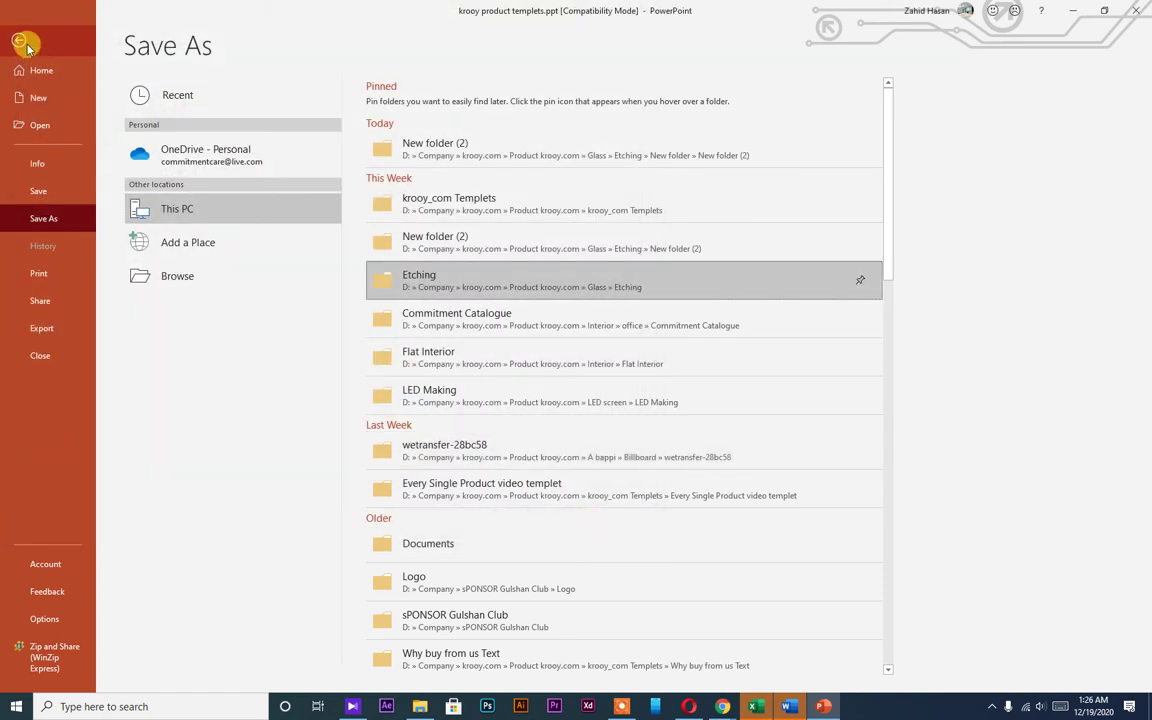
Save the presentation in the Etching folder as krooy product templets.ppt in PowerPoint 97-2003 format, replacing the existing file
{"action": "left_click", "coordinate": [456, 291]}
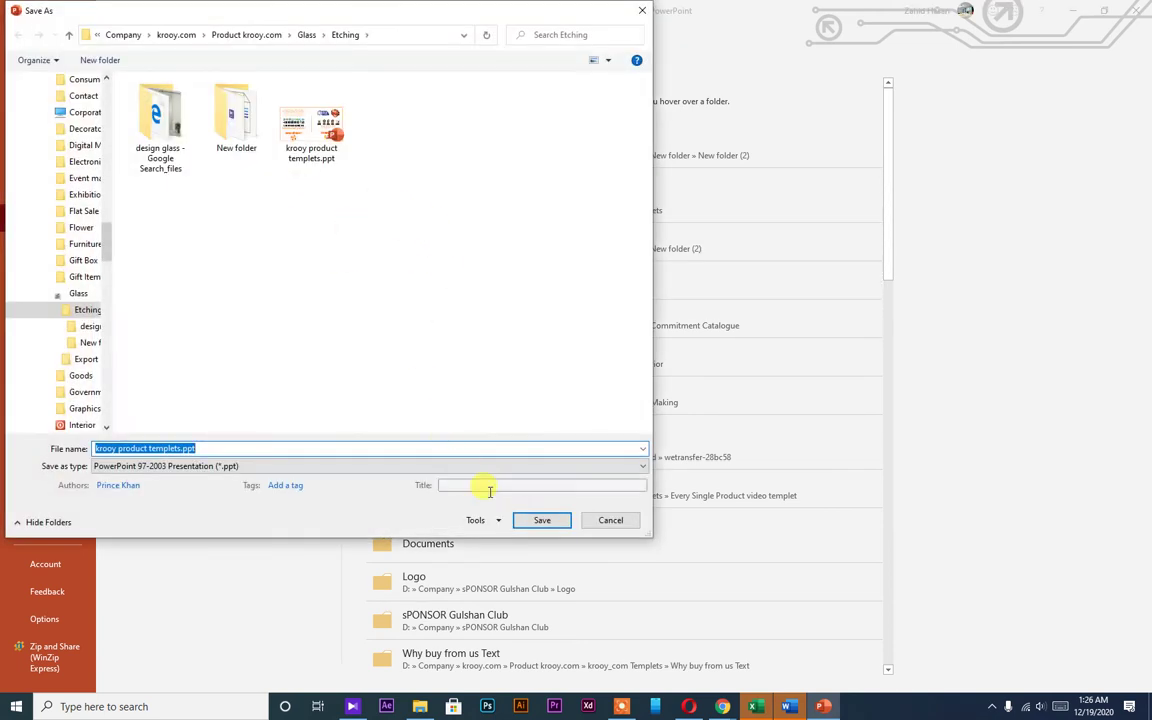
{"action": "left_click", "coordinate": [537, 523]}
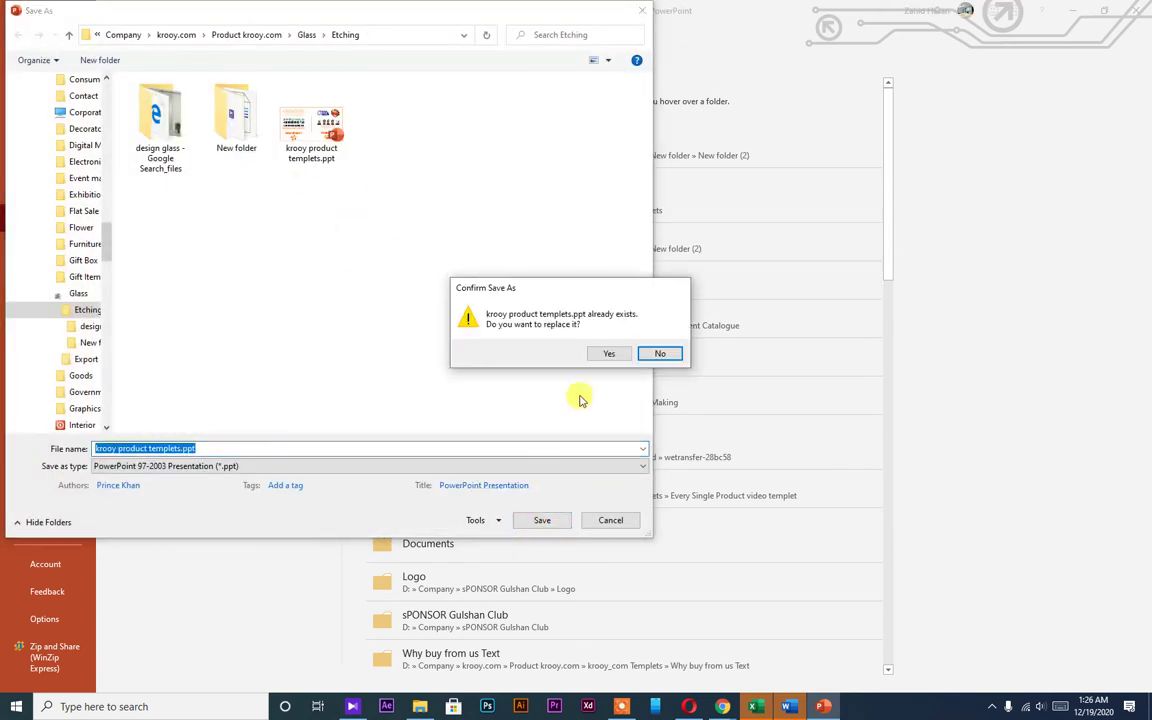
{"action": "left_click", "coordinate": [592, 358]}
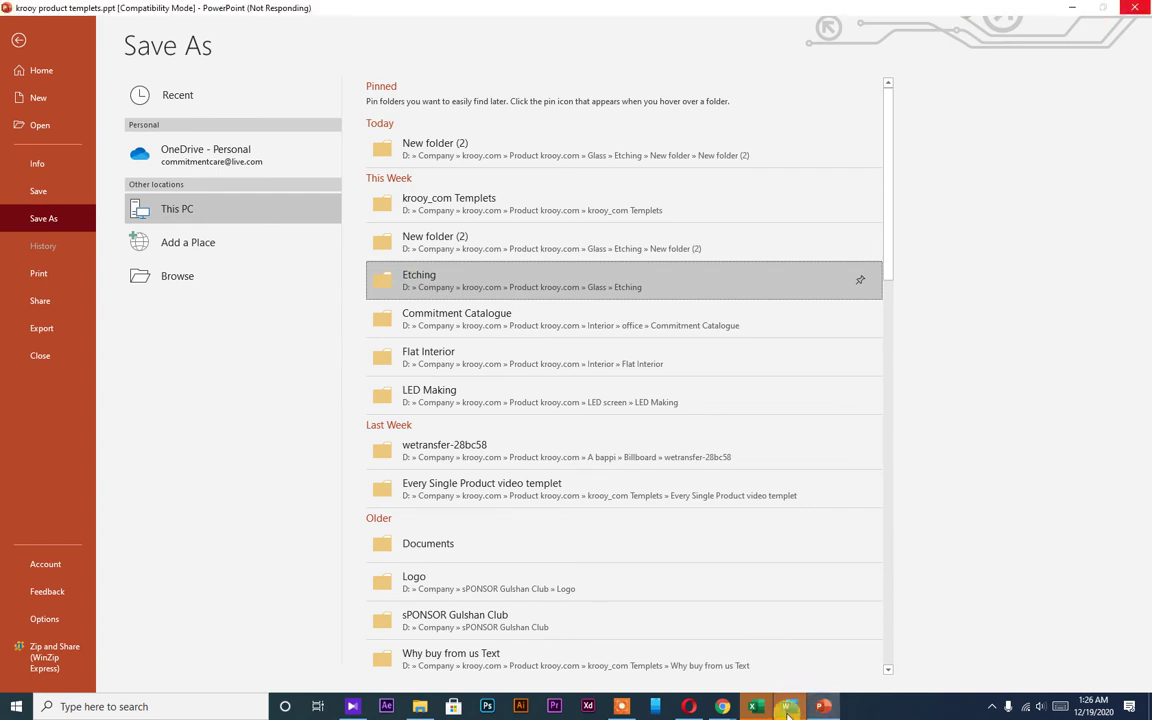
Switch to the Chrome window with the glass image searches and copy the Google search phrase "design glass"
{"action": "mouse_move", "coordinate": [787, 712]}
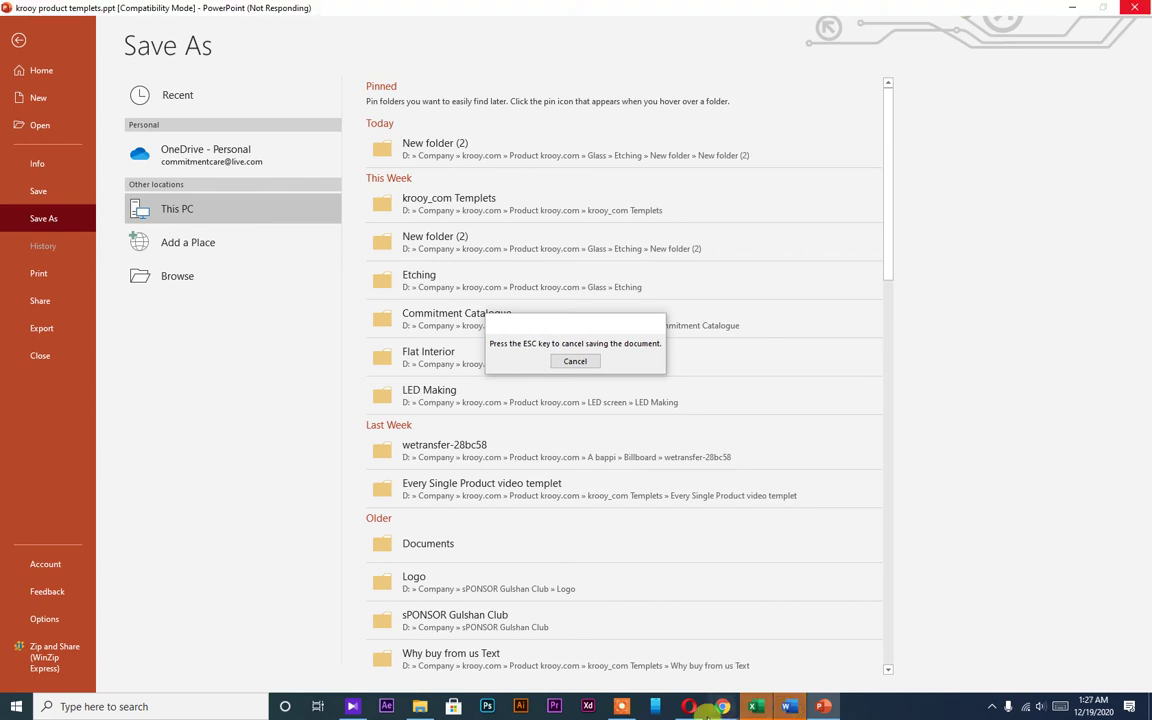
{"action": "mouse_move", "coordinate": [707, 713]}
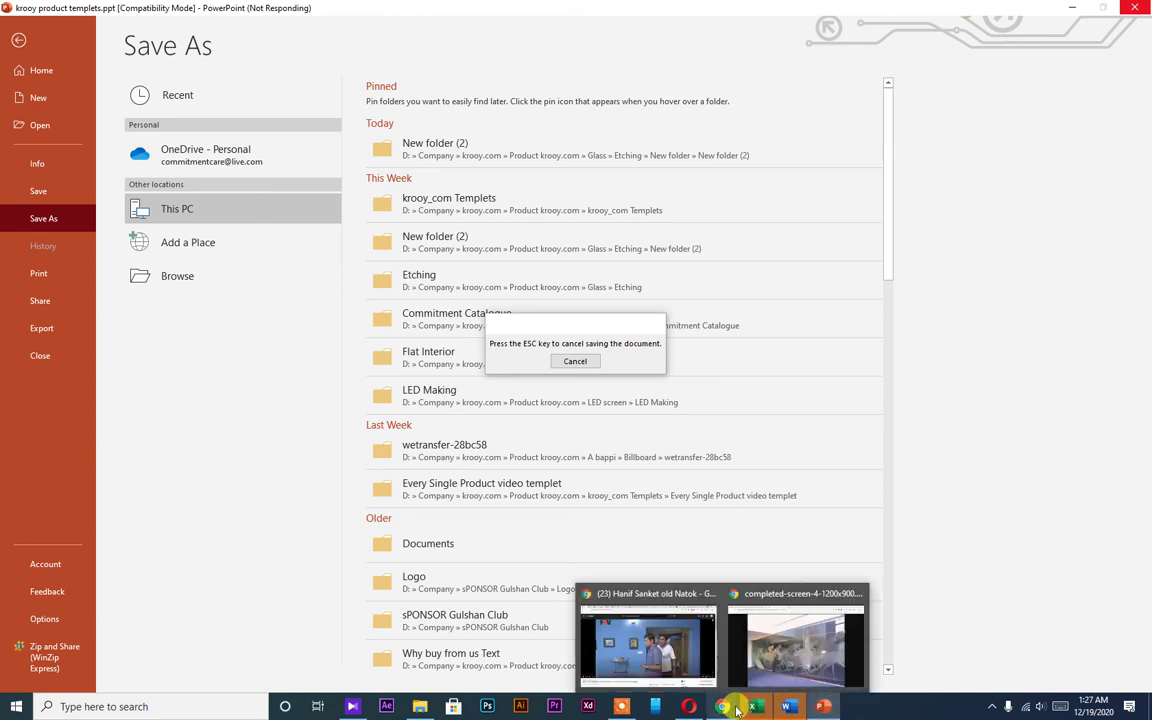
{"action": "left_click", "coordinate": [765, 652]}
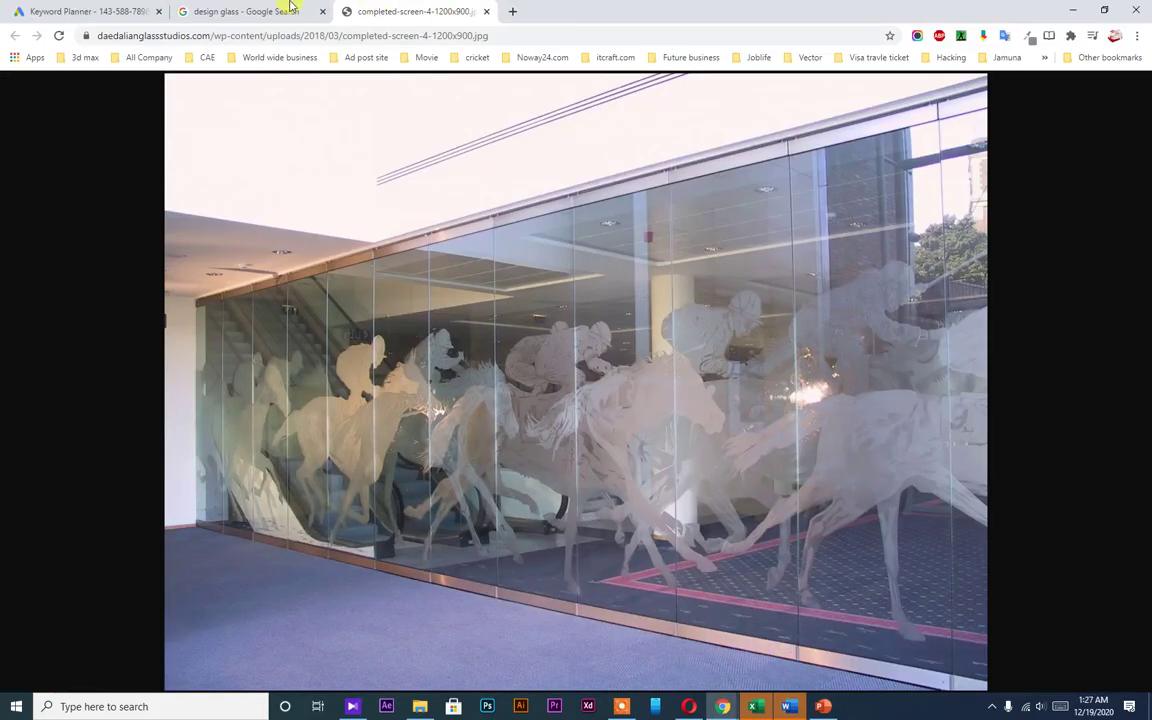
{"action": "left_click", "coordinate": [198, 11]}
{"action": "left_click_drag", "start_coordinate": [207, 88], "coordinate": [113, 88]}
{"action": "key", "text": "ctrl+c"}
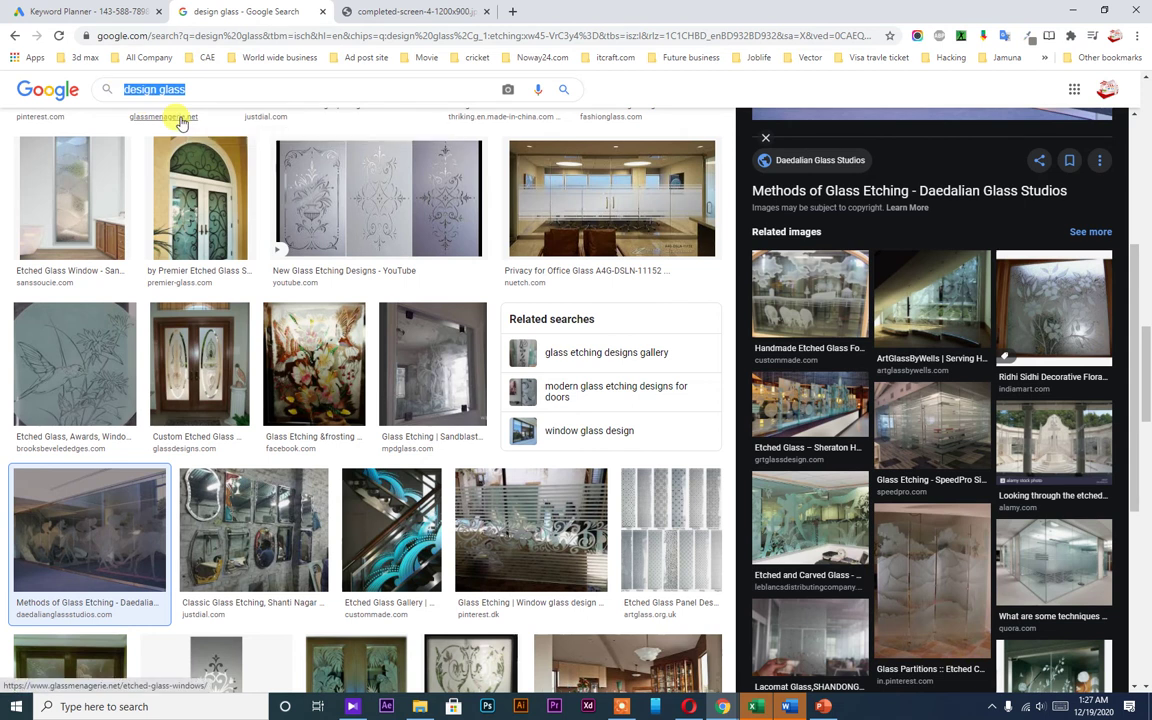
Discover new keywords in Google Ads Keyword Planner using the copied phrase "design glass" and get the results
{"action": "left_click", "coordinate": [84, 15]}
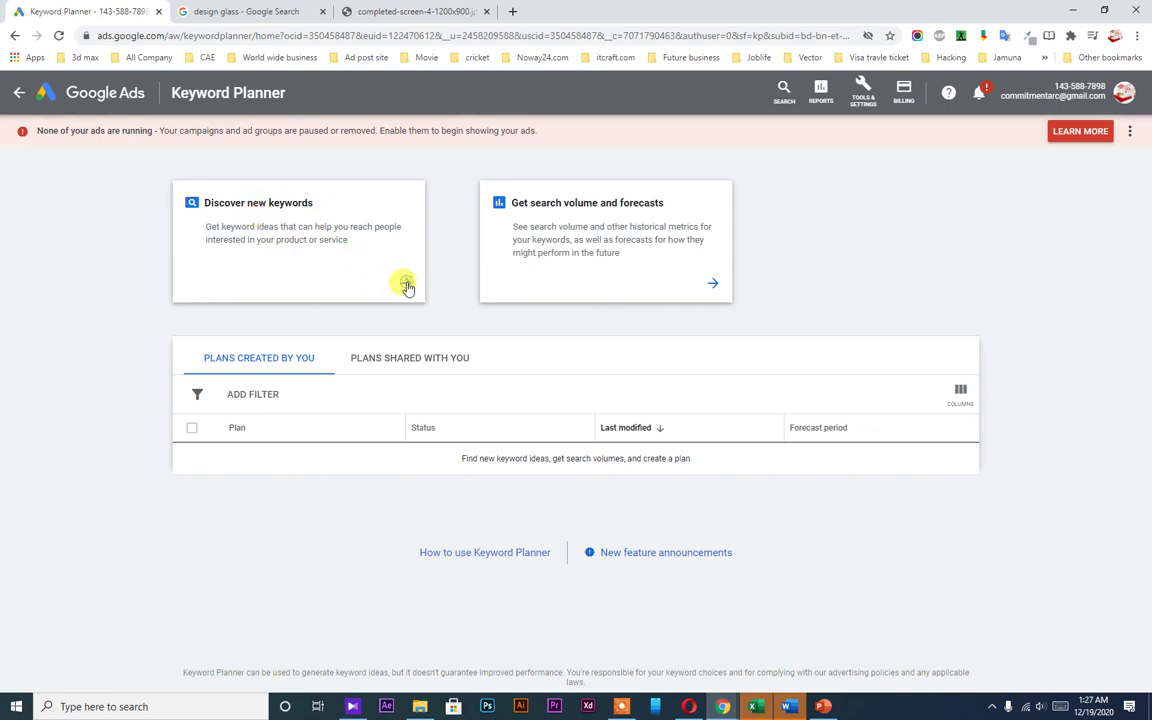
{"action": "left_click", "coordinate": [406, 286]}
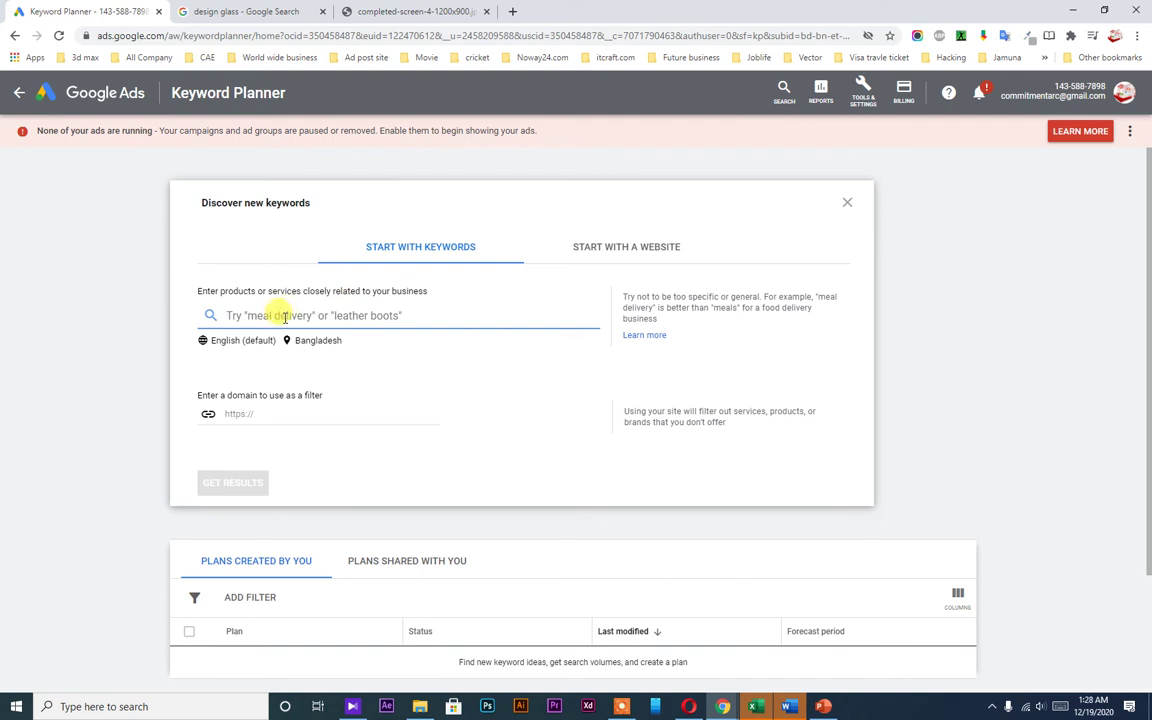
{"action": "key", "text": "ctrl+v"}
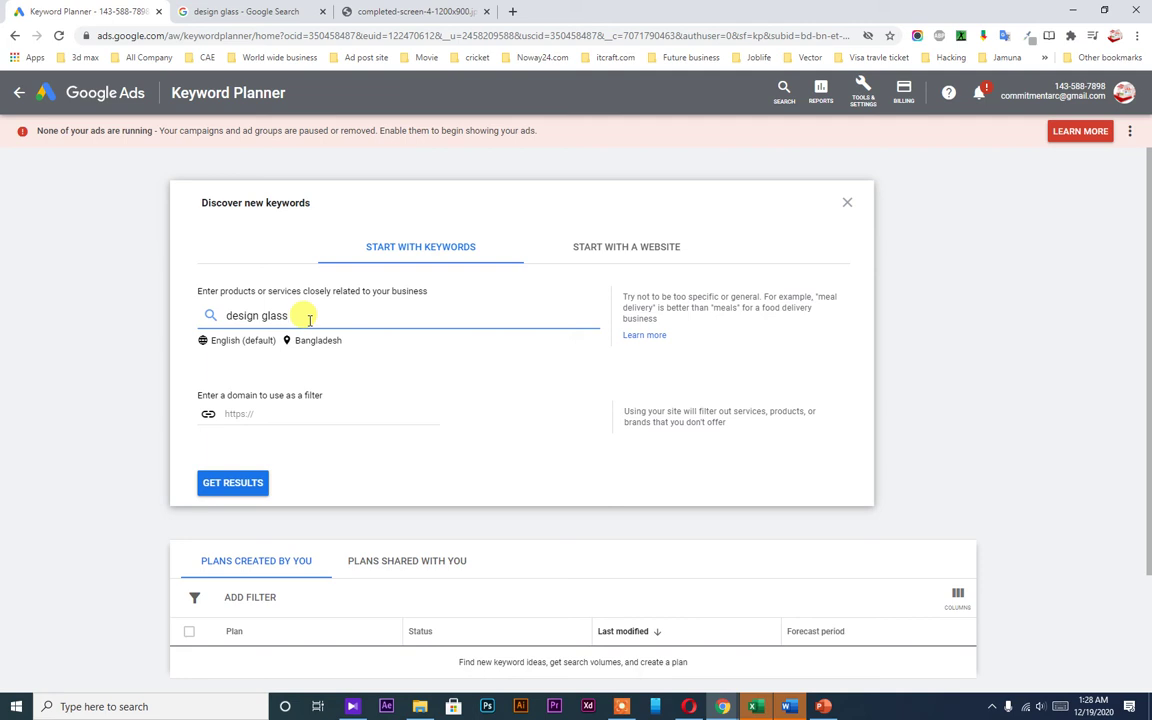
{"action": "left_click", "coordinate": [222, 486]}
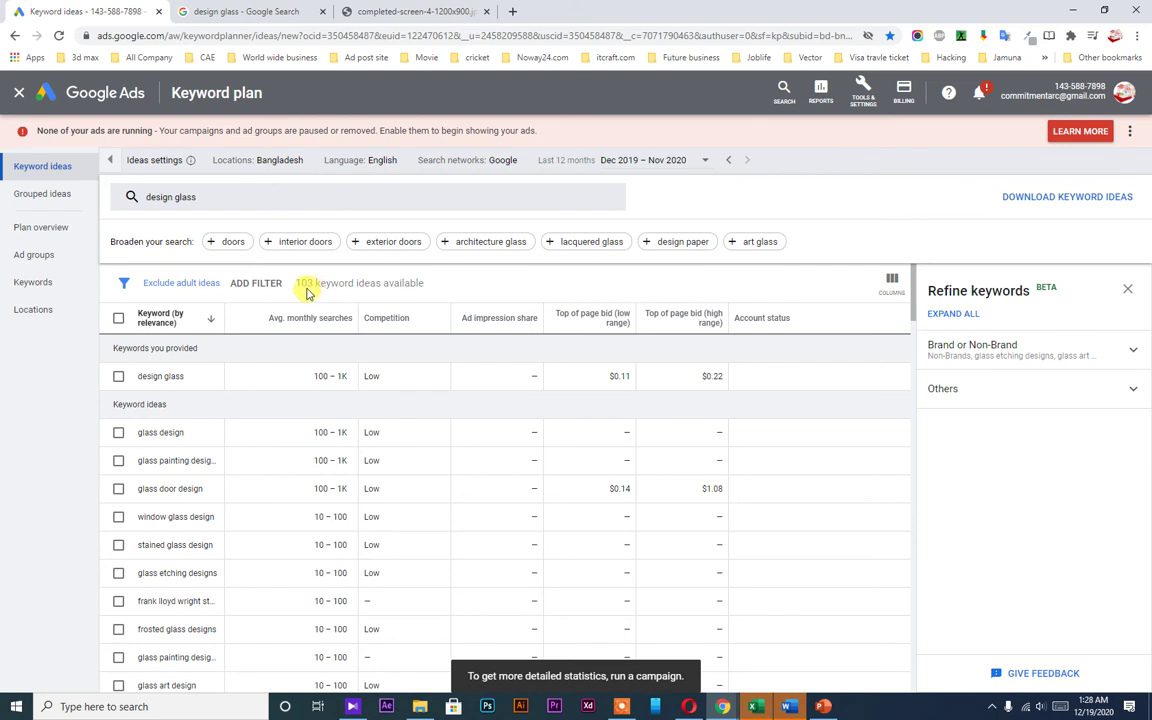
Open the location settings of the keyword ideas and add India, Pakistan and Morocco as target countries
{"action": "left_click", "coordinate": [283, 166]}
{"action": "left_click", "coordinate": [292, 240]}
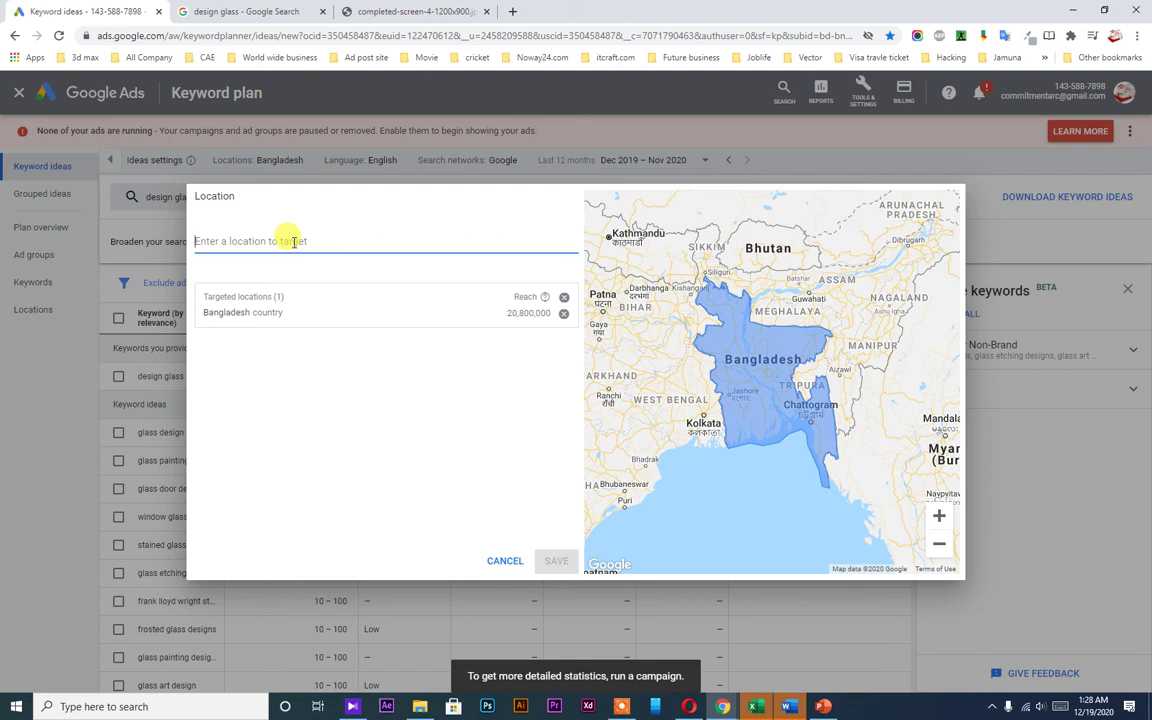
{"action": "type", "text": "indi"}
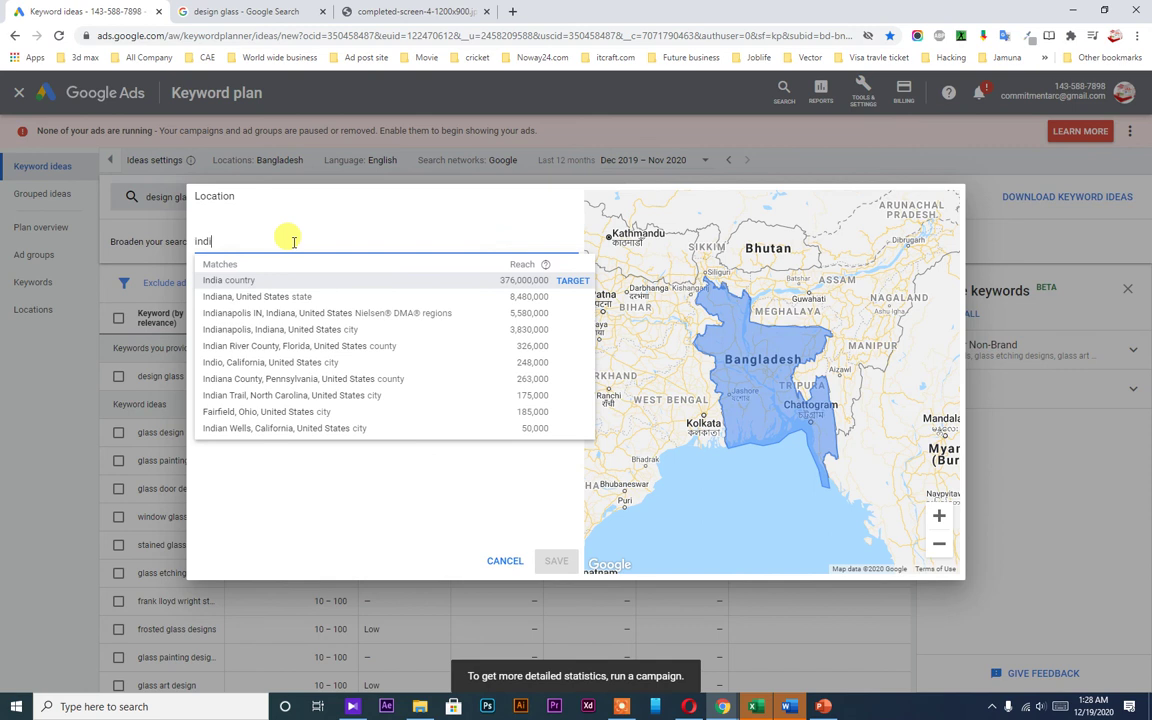
{"action": "key", "text": "Return"}
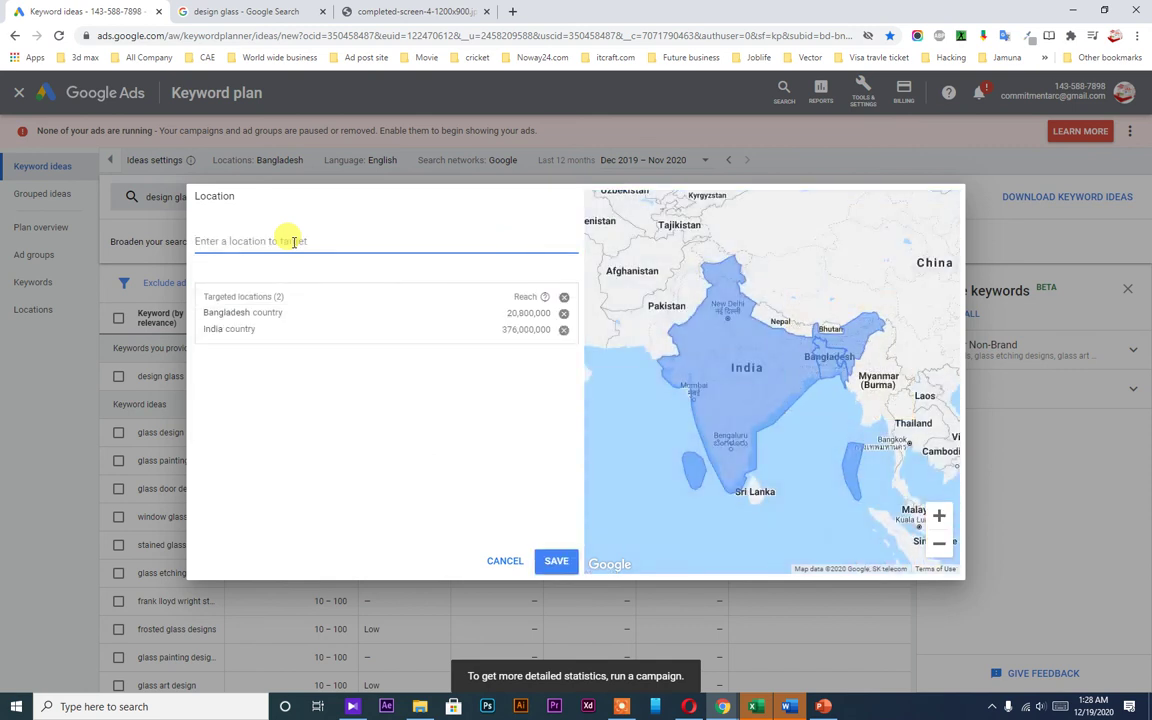
{"action": "type", "text": "paki"}
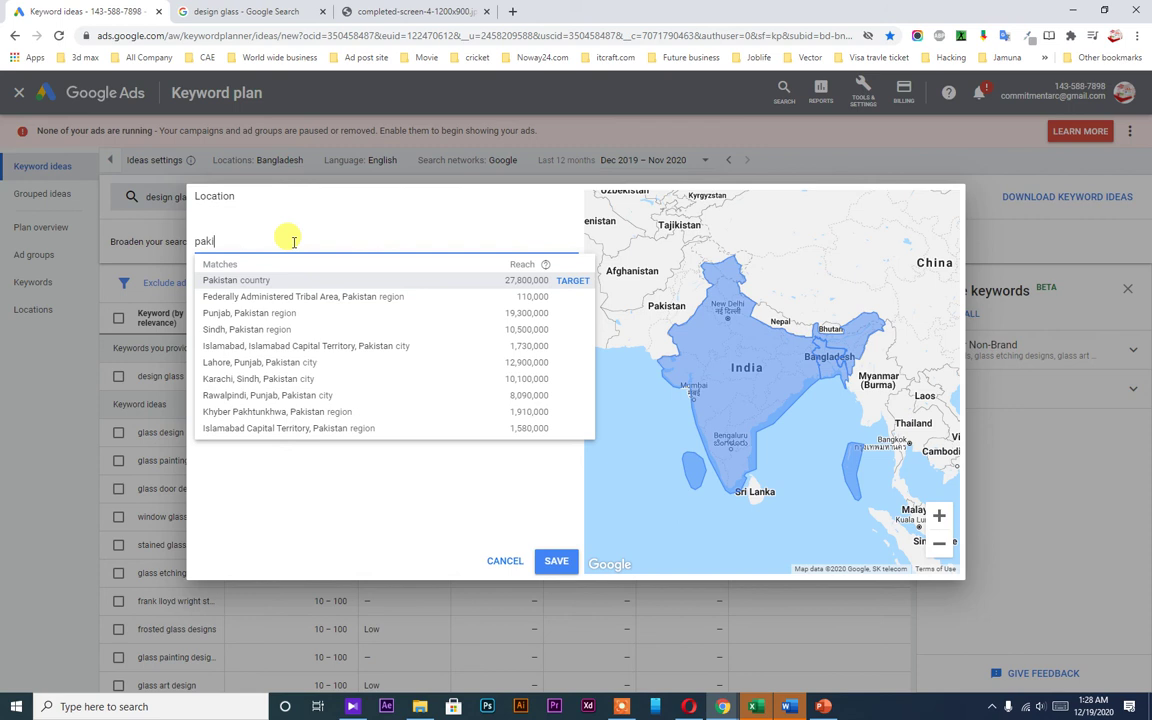
{"action": "key", "text": "Return"}
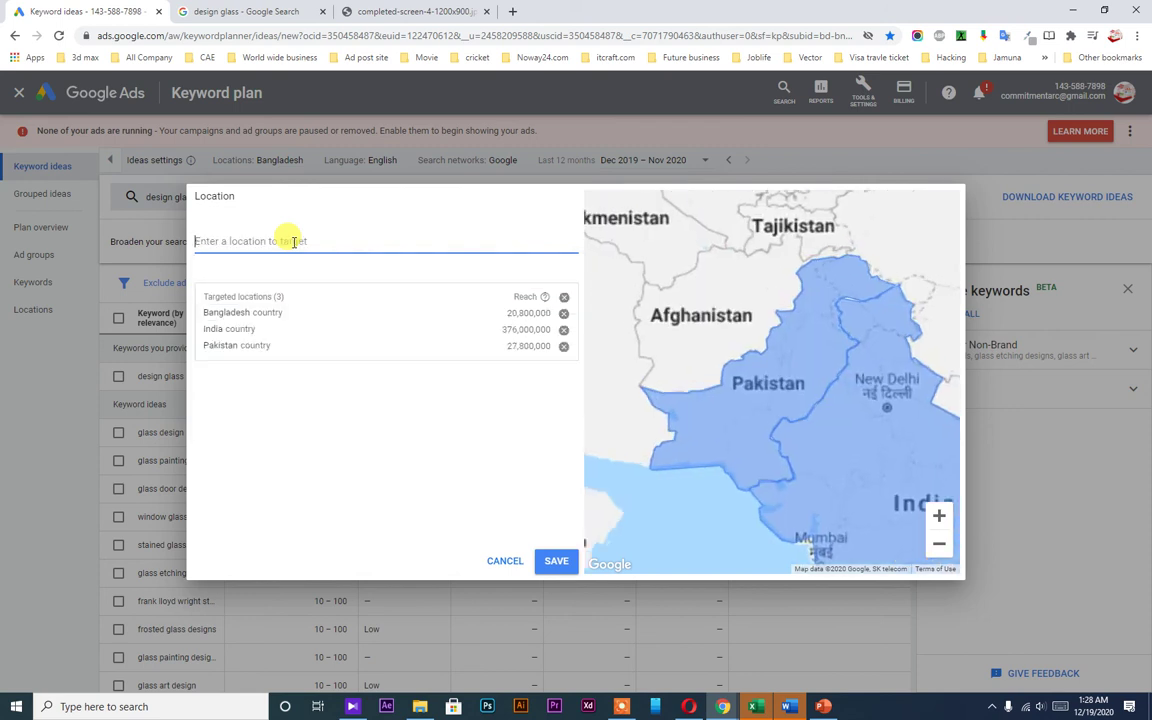
{"action": "type", "text": "moro"}
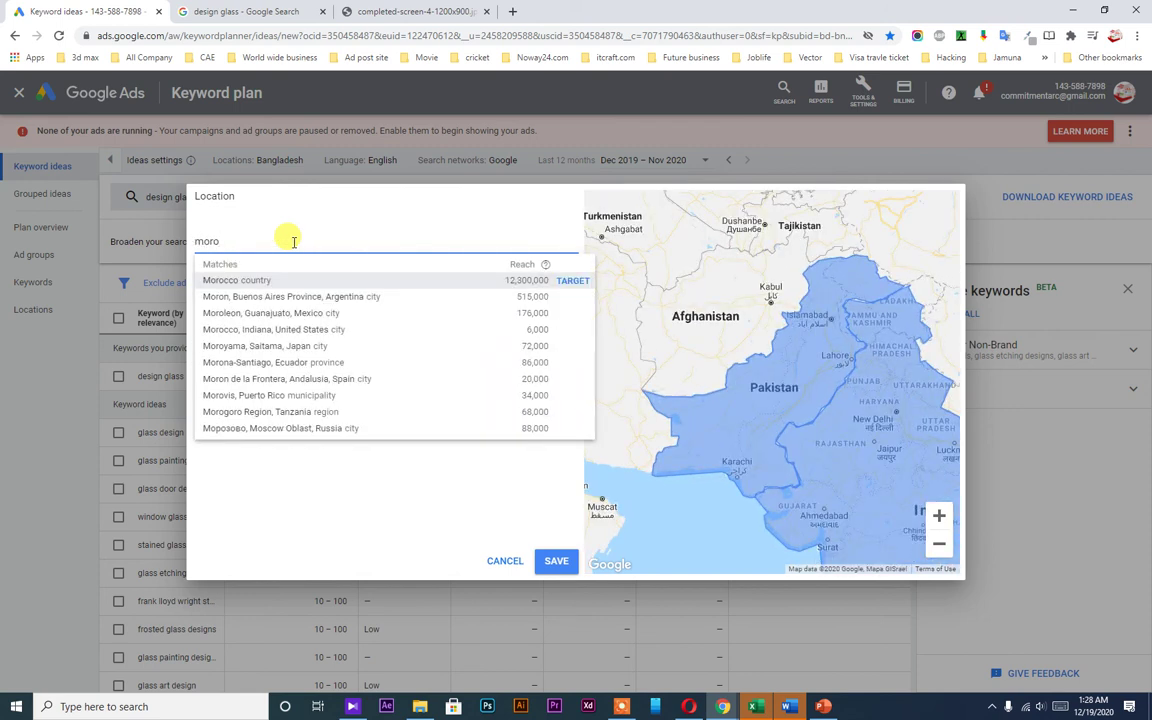
{"action": "key", "text": "Return"}
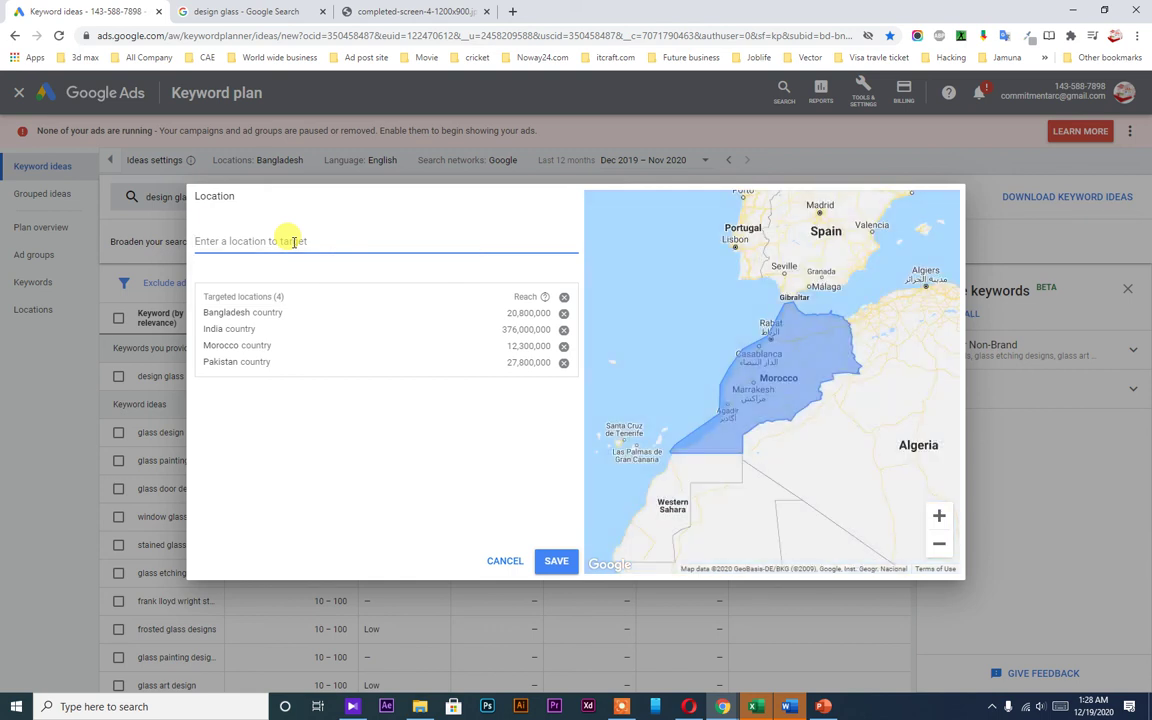
Add Turkey, Australia and Malaysia to the targeted countries
{"action": "type", "text": "tu"}
{"action": "key", "text": "Return"}
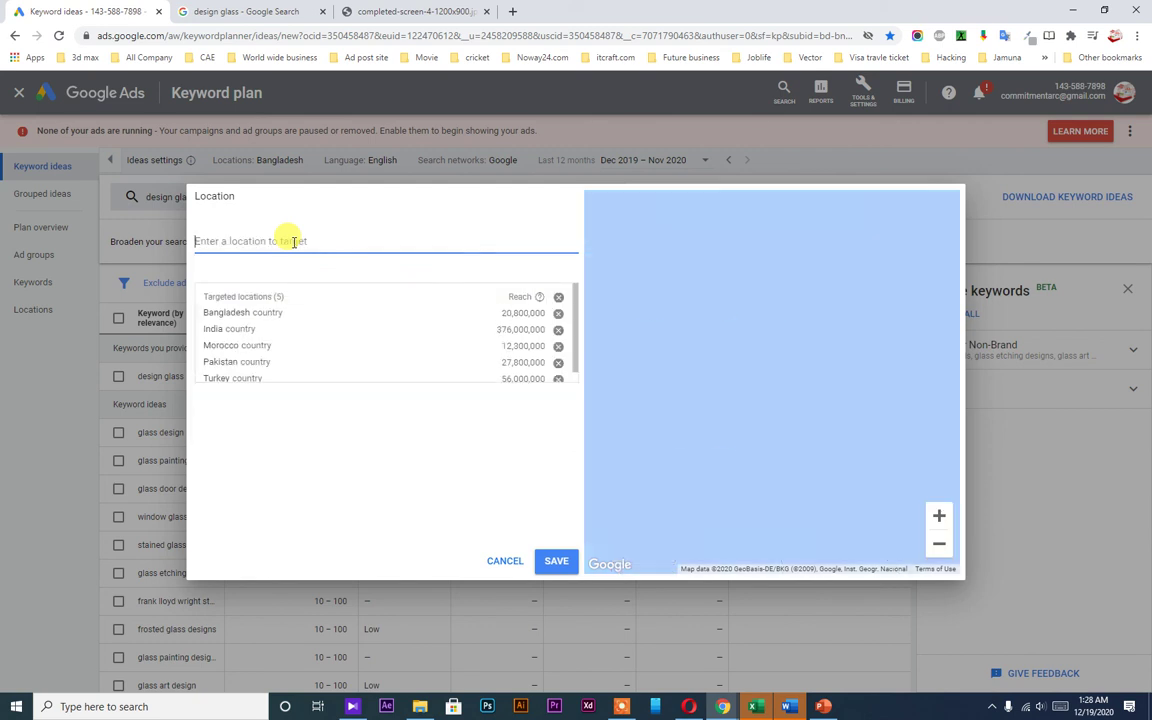
{"action": "type", "text": "au"}
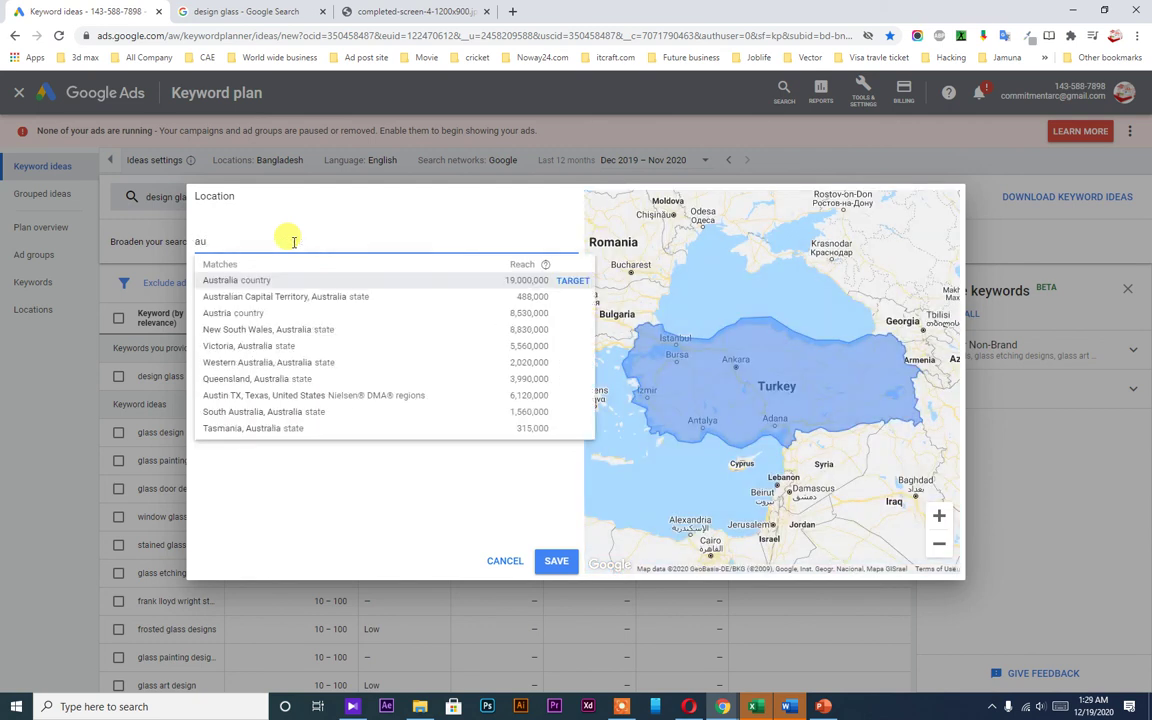
{"action": "key", "text": "Return"}
{"action": "type", "text": "my"}
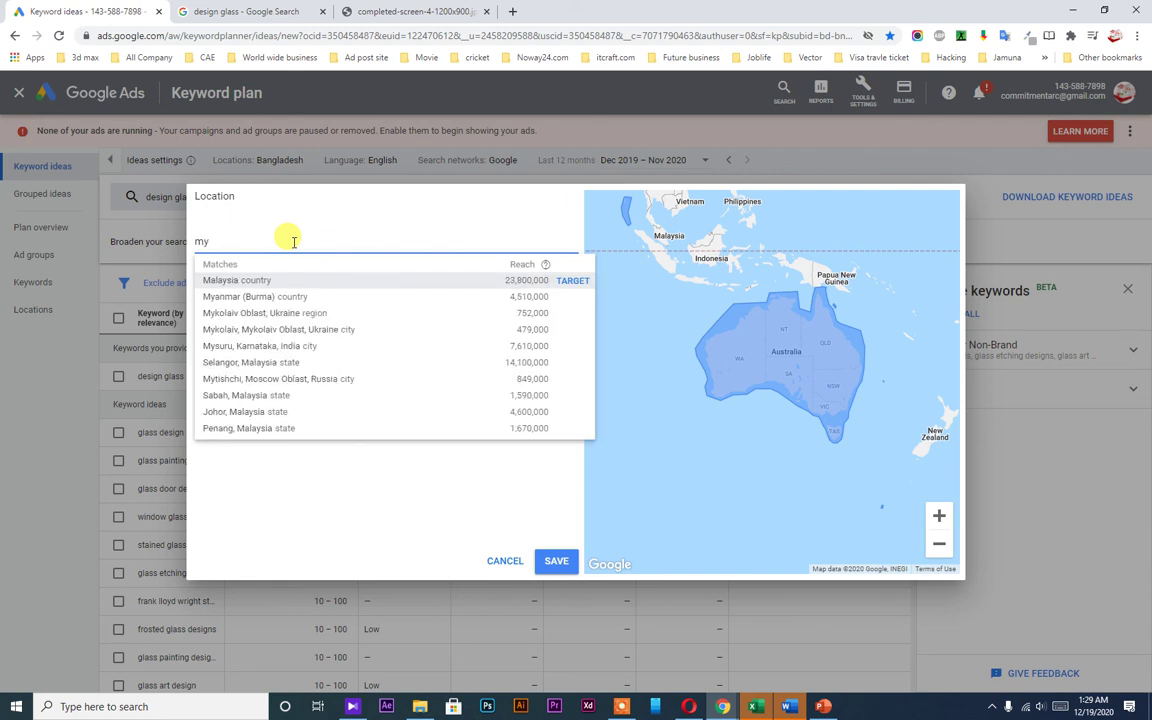
{"action": "key", "text": "Return"}
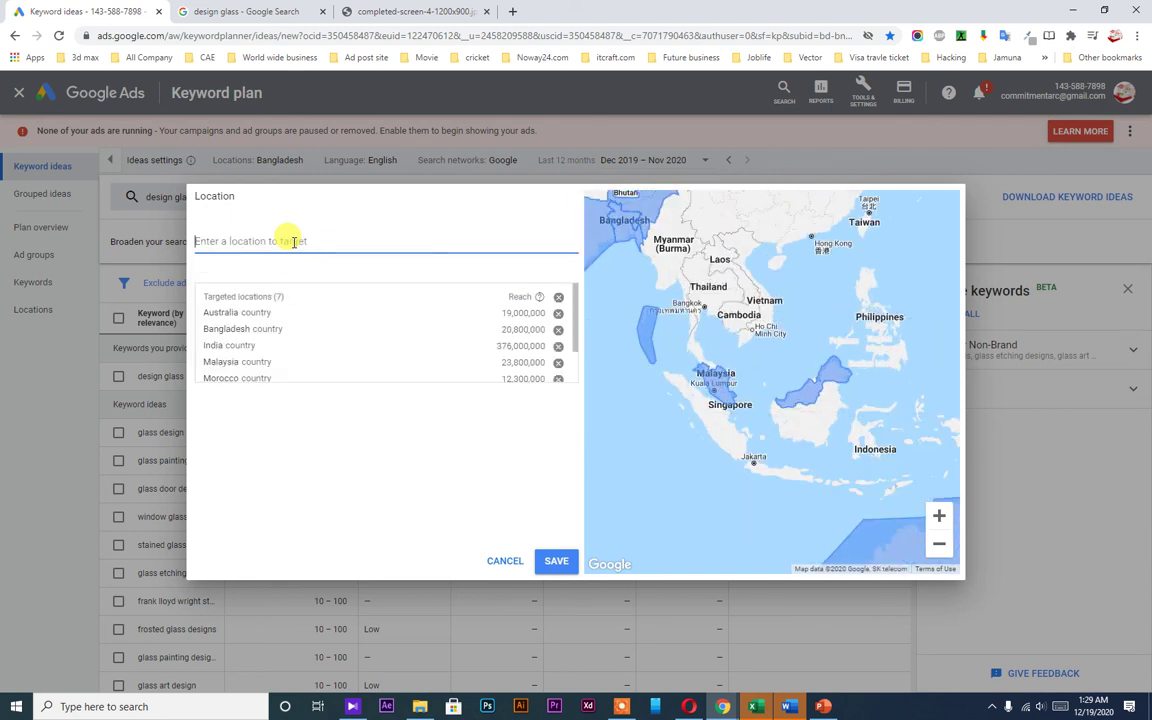
Add Singapore, China and Russia to the targeted countries and save the location settings
{"action": "type", "text": "sin"}
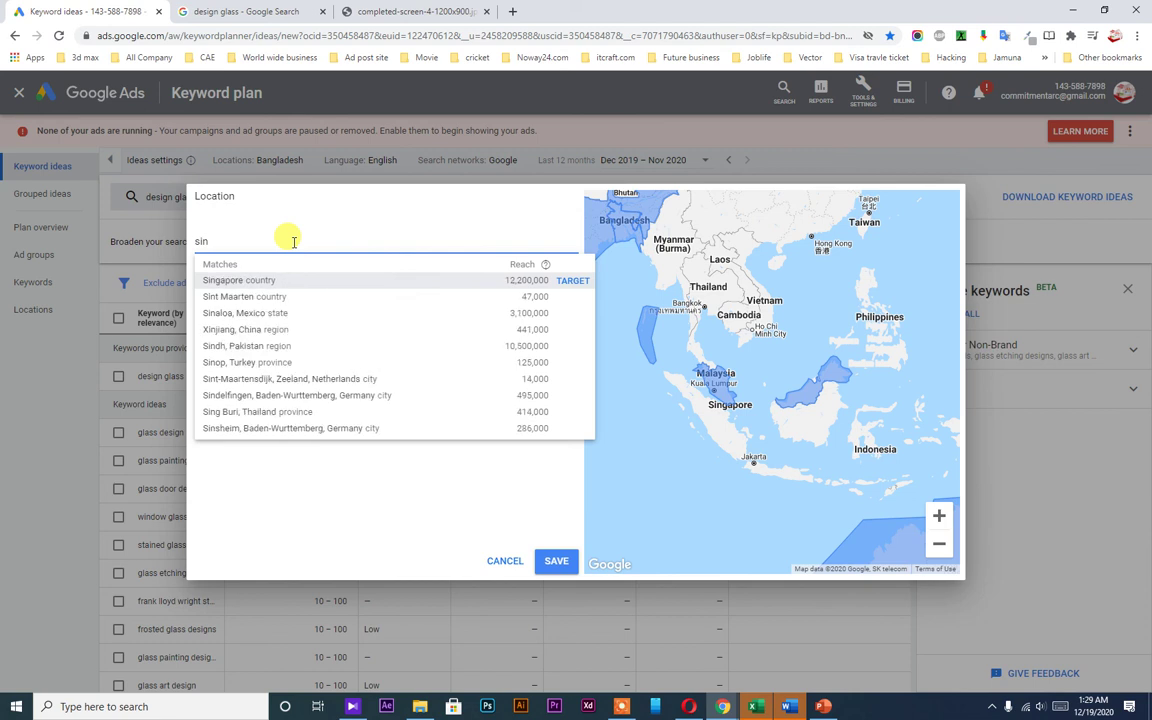
{"action": "key", "text": "Return"}
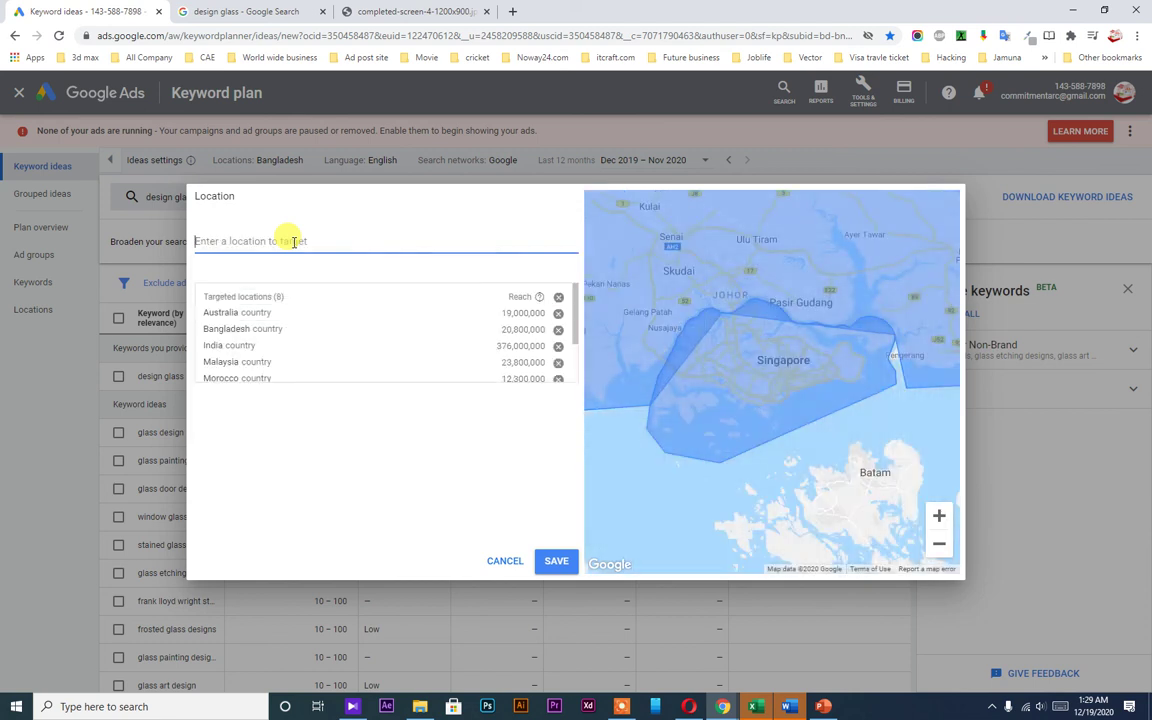
{"action": "type", "text": "chi"}
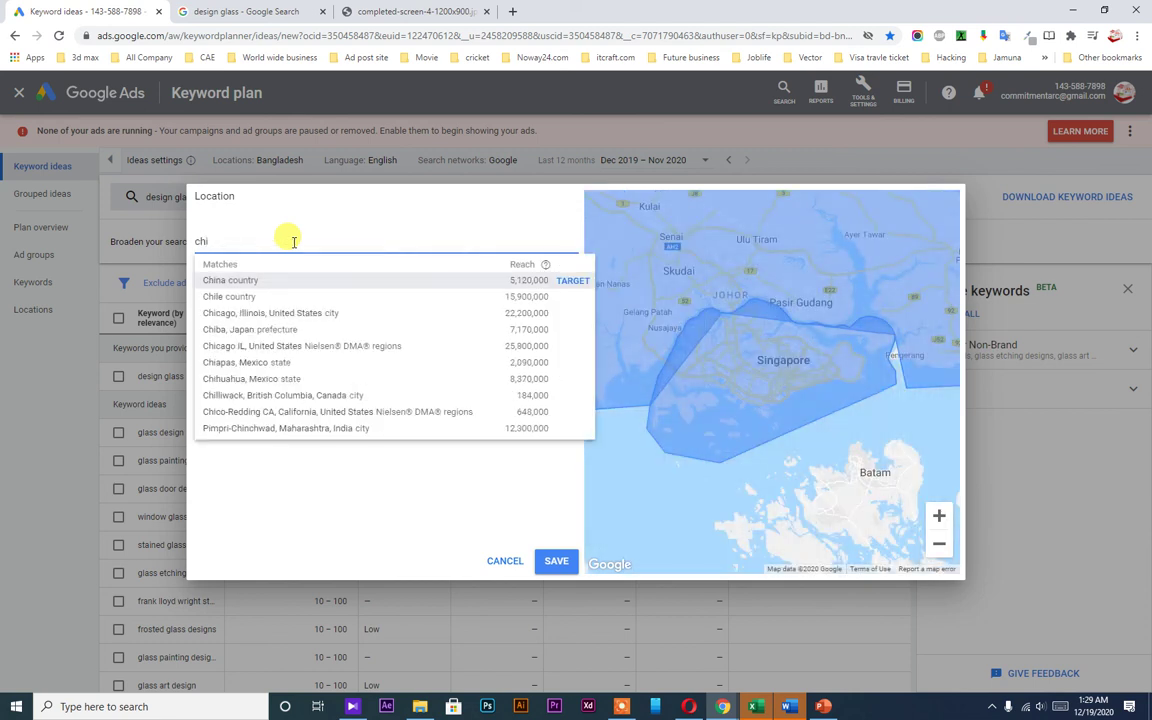
{"action": "key", "text": "Return"}
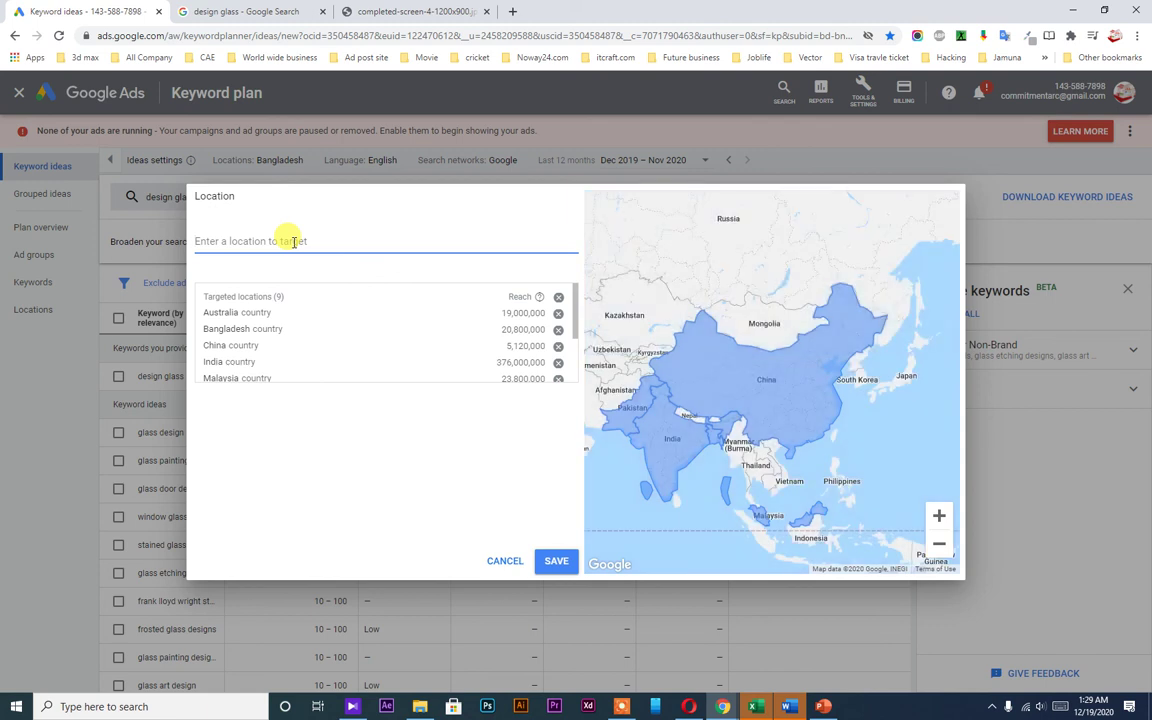
{"action": "type", "text": "ru"}
{"action": "key", "text": "Return"}
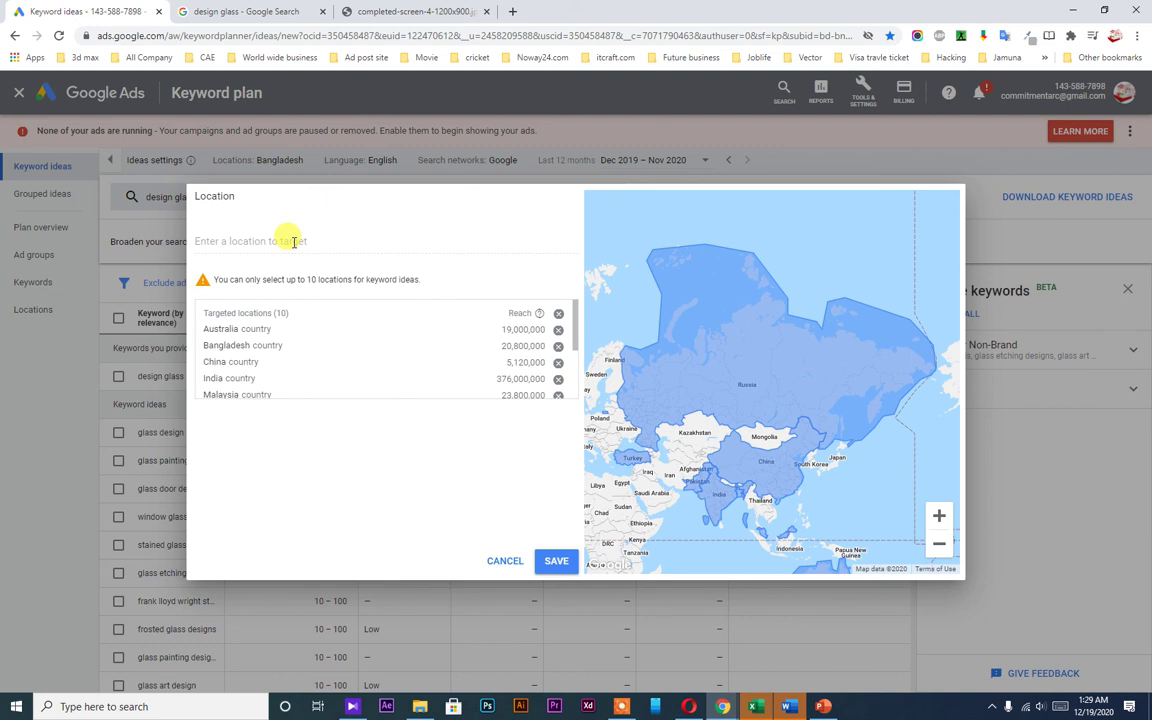
{"action": "left_click", "coordinate": [552, 561]}
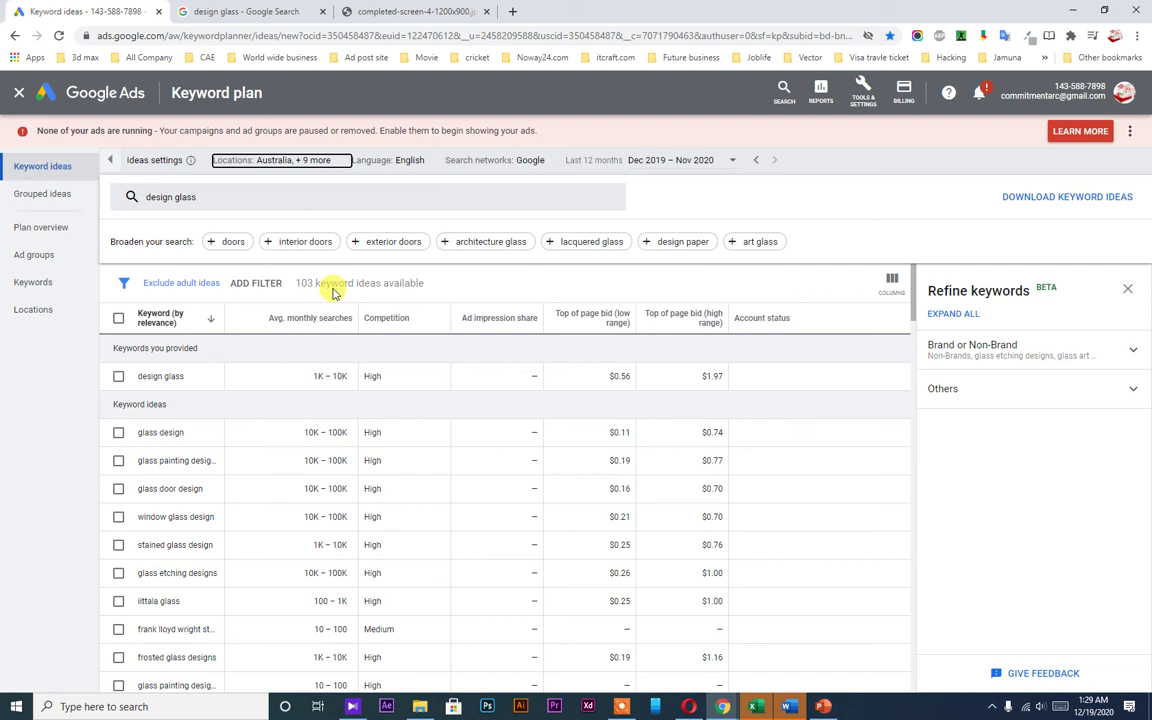
Add "Glass" as a second search keyword beside "design glass" and get the updated keyword ideas
{"action": "left_click", "coordinate": [278, 203]}
{"action": "type", "text": "Glass"}
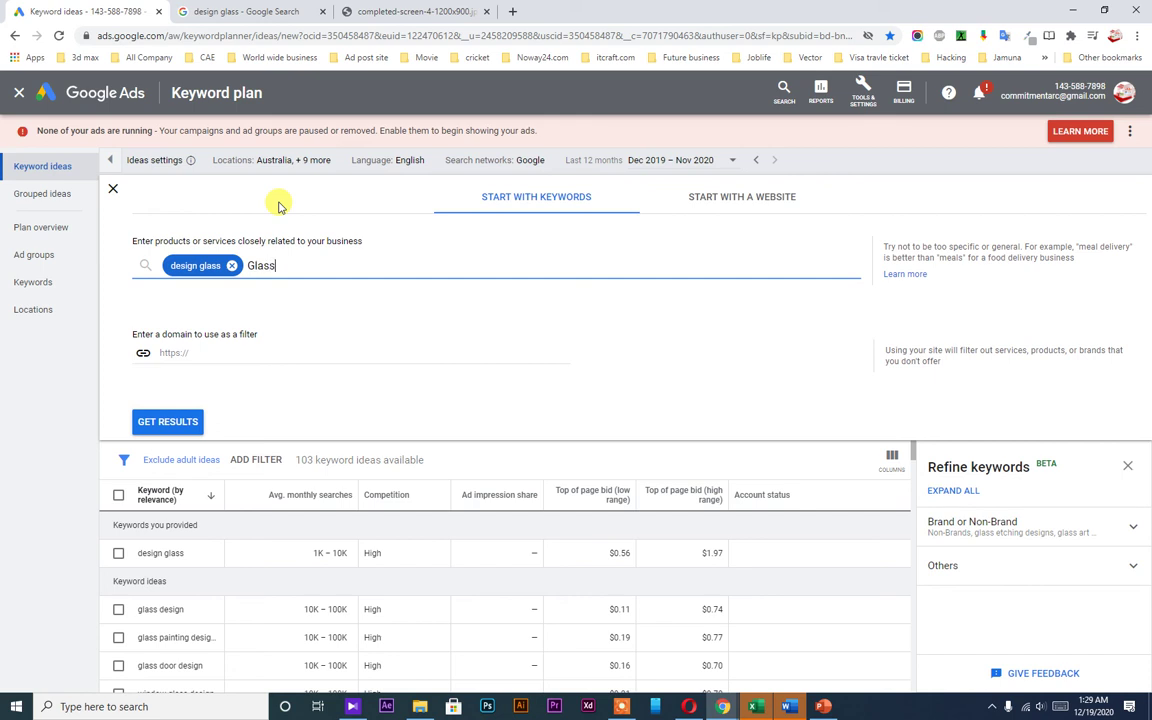
{"action": "left_click", "coordinate": [160, 420]}
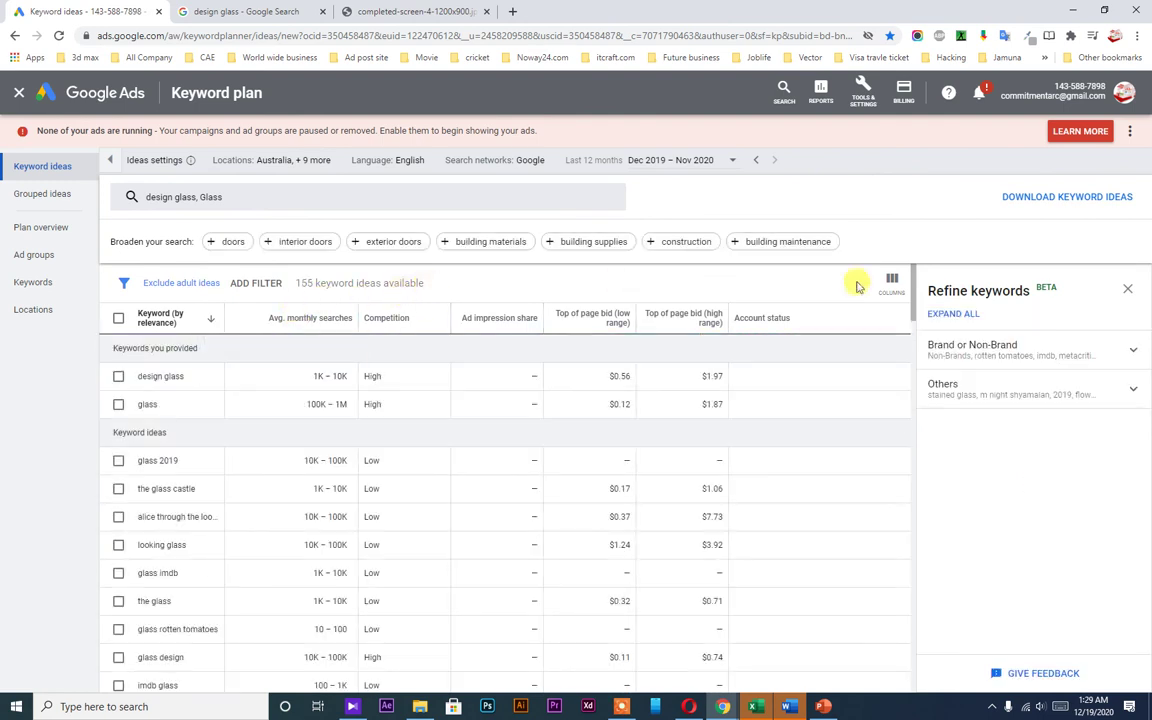
Download the keyword ideas as a CSV file, saving it under its default name in the Etching folder inside Glass
{"action": "left_click", "coordinate": [950, 194]}
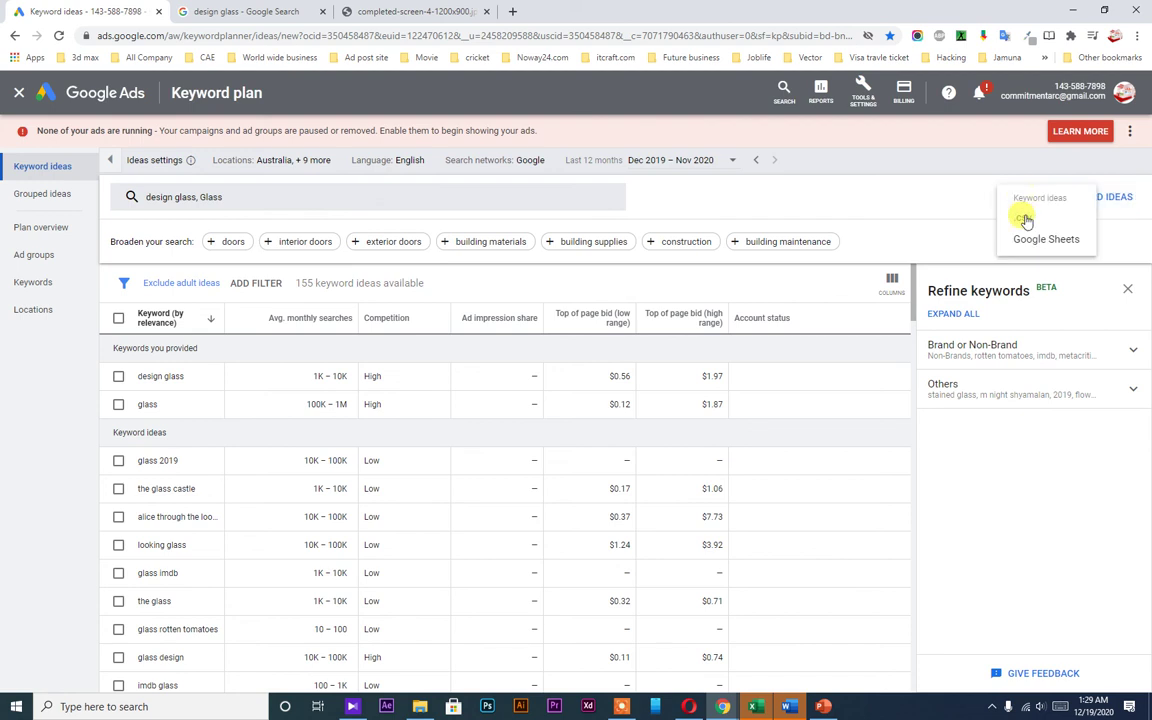
{"action": "left_click", "coordinate": [1025, 218]}
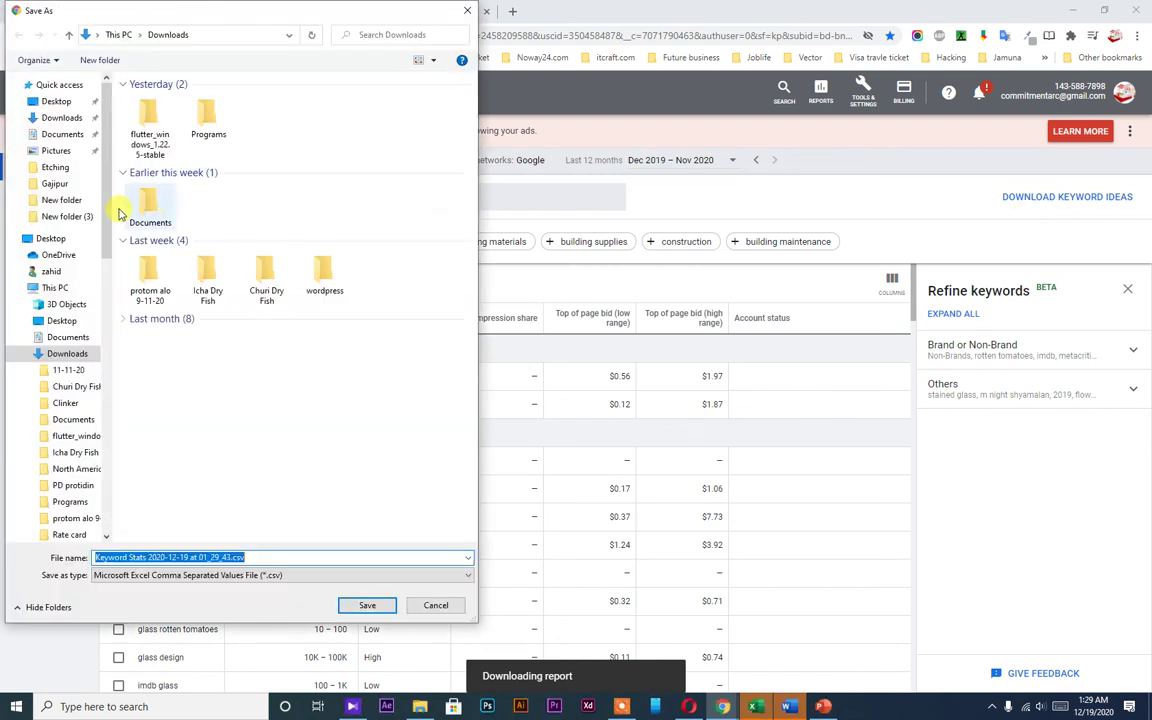
{"action": "left_click", "coordinate": [55, 167]}
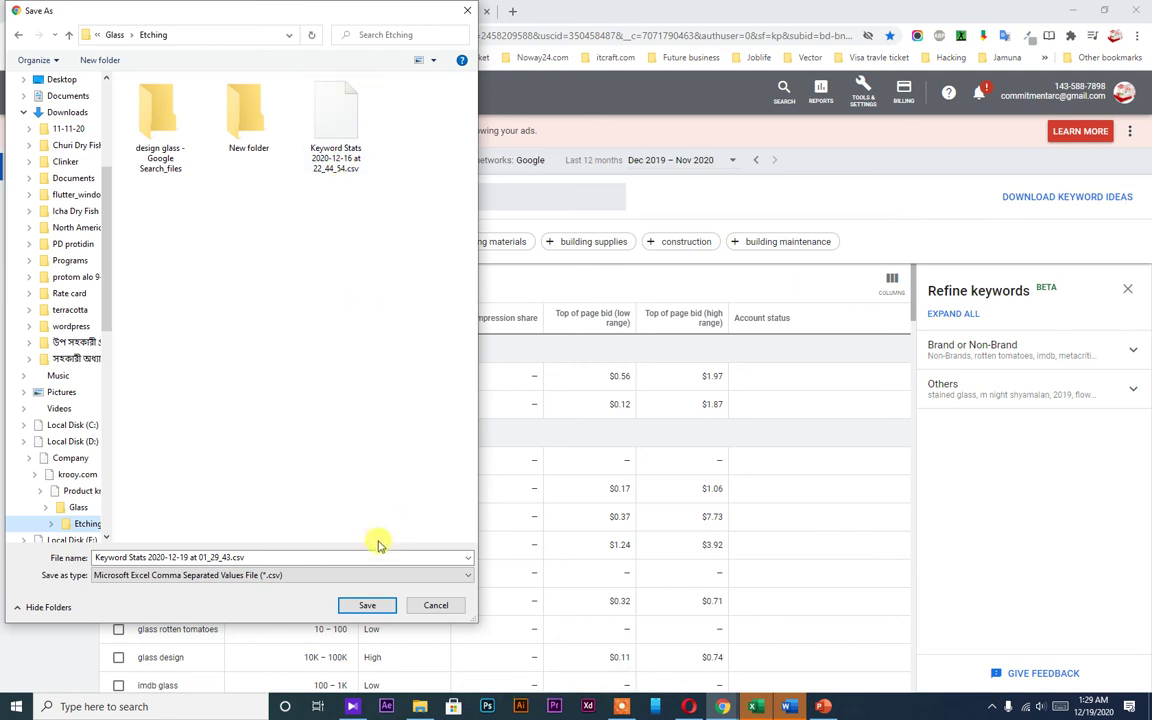
{"action": "left_click", "coordinate": [367, 605]}
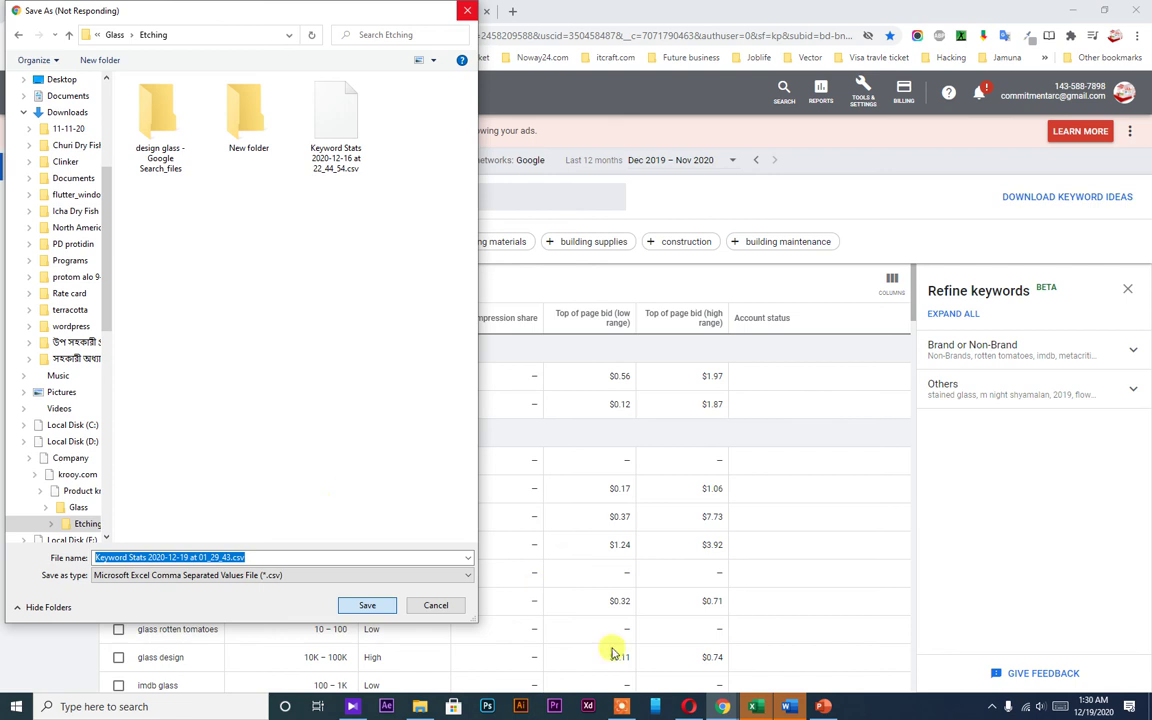
{"action": "left_click", "coordinate": [620, 706]}
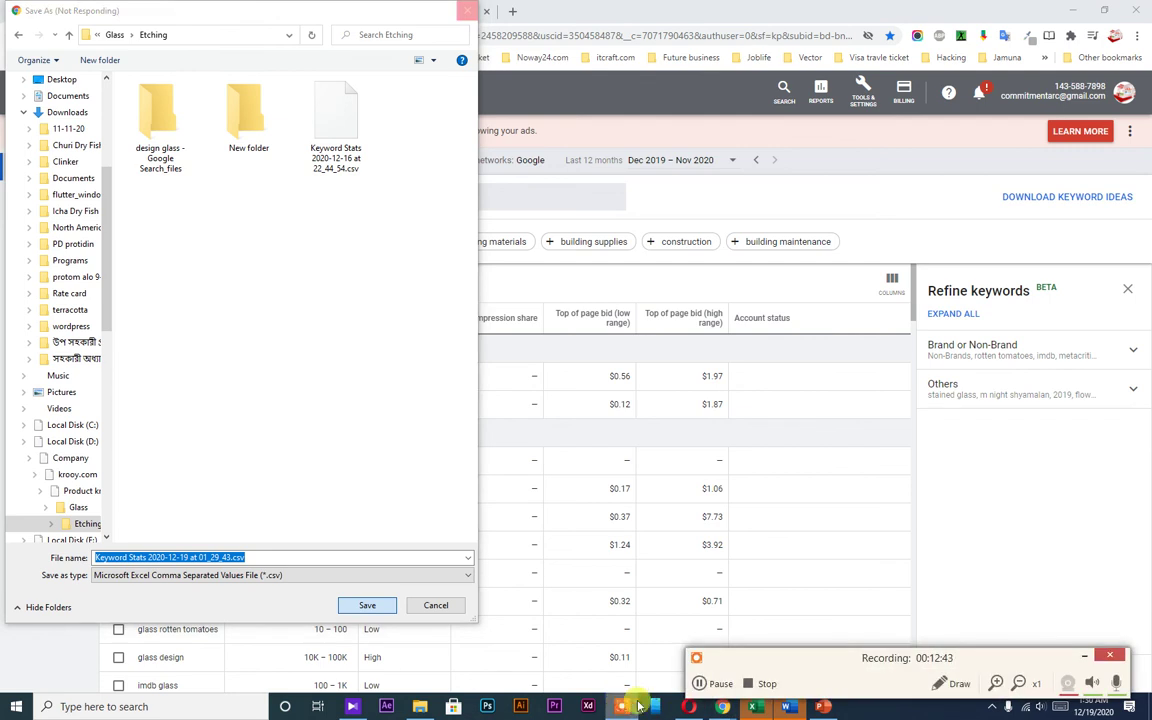